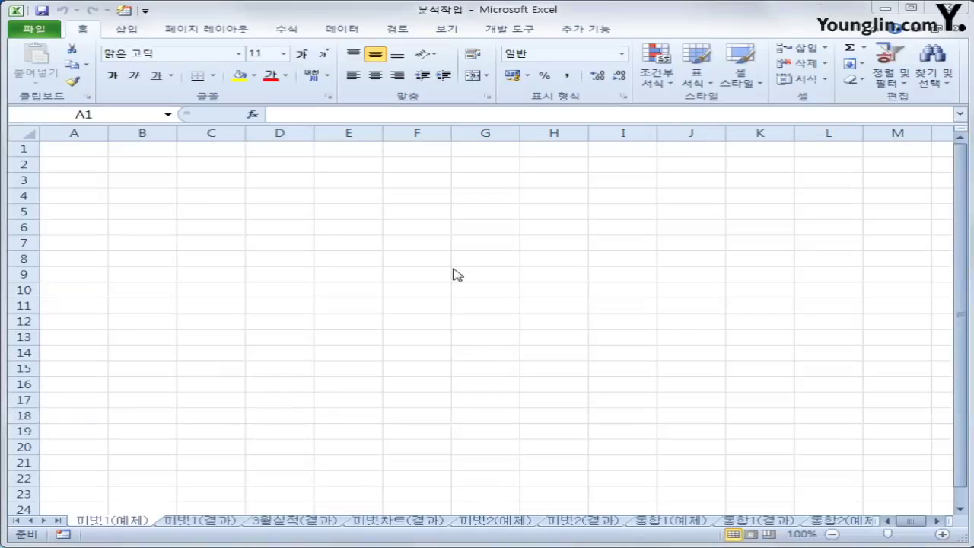
From cell A3, start a Microsoft Query import using MS Access Database and the file 고객관리.accdb
{"action": "left_click", "coordinate": [107, 175]}
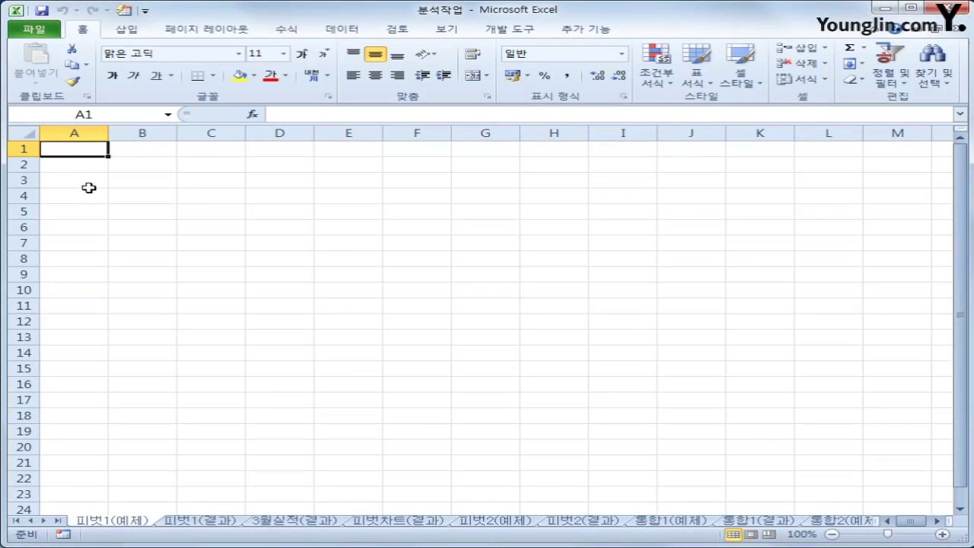
{"action": "left_click", "coordinate": [89, 183]}
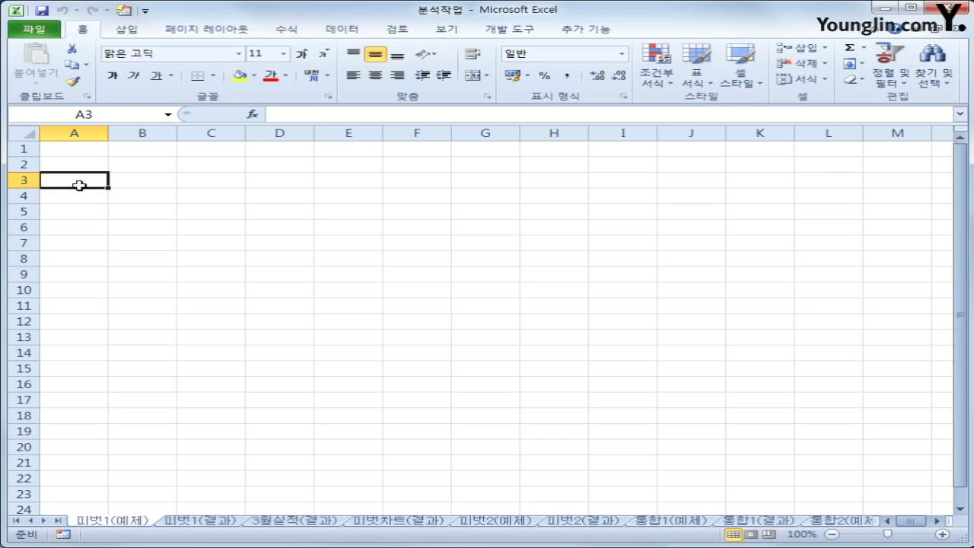
{"action": "left_click", "coordinate": [359, 27]}
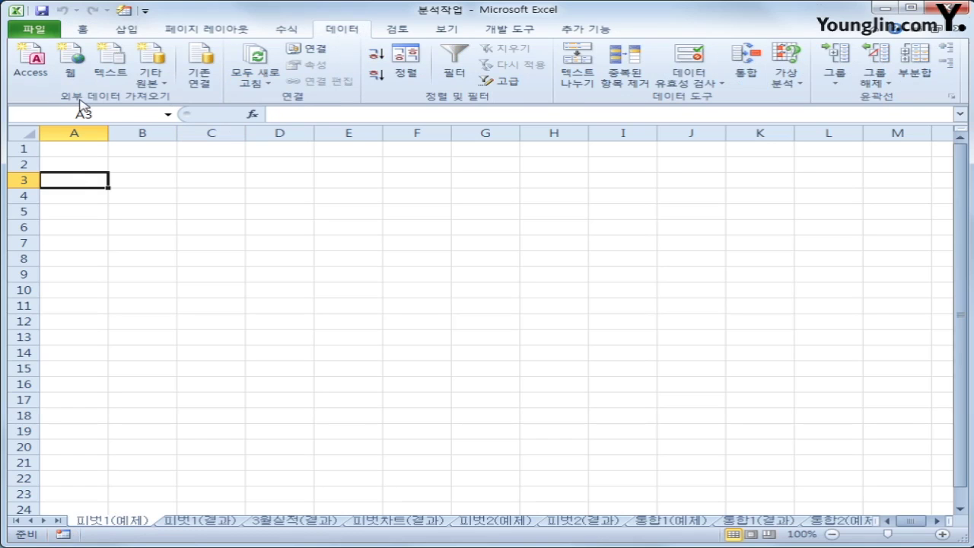
{"action": "left_click", "coordinate": [152, 80]}
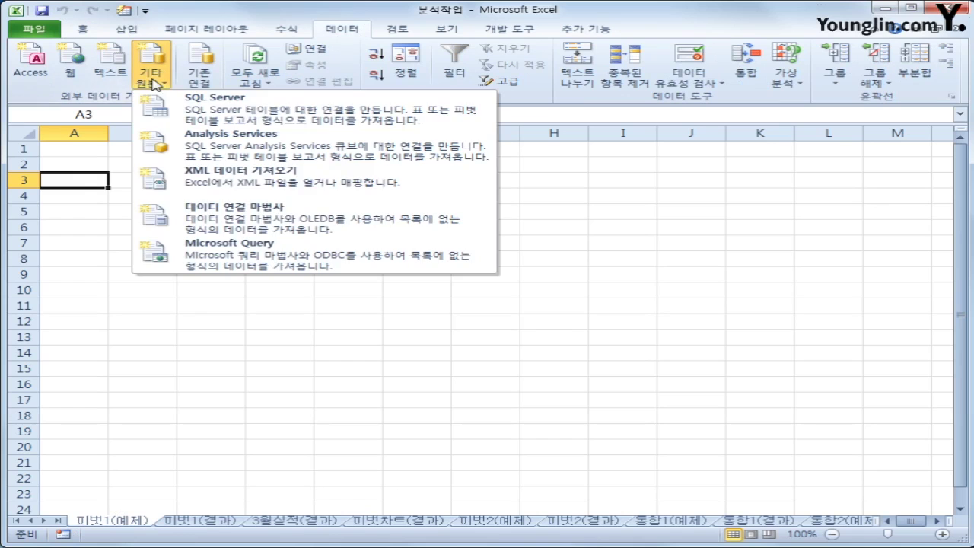
{"action": "left_click", "coordinate": [226, 260]}
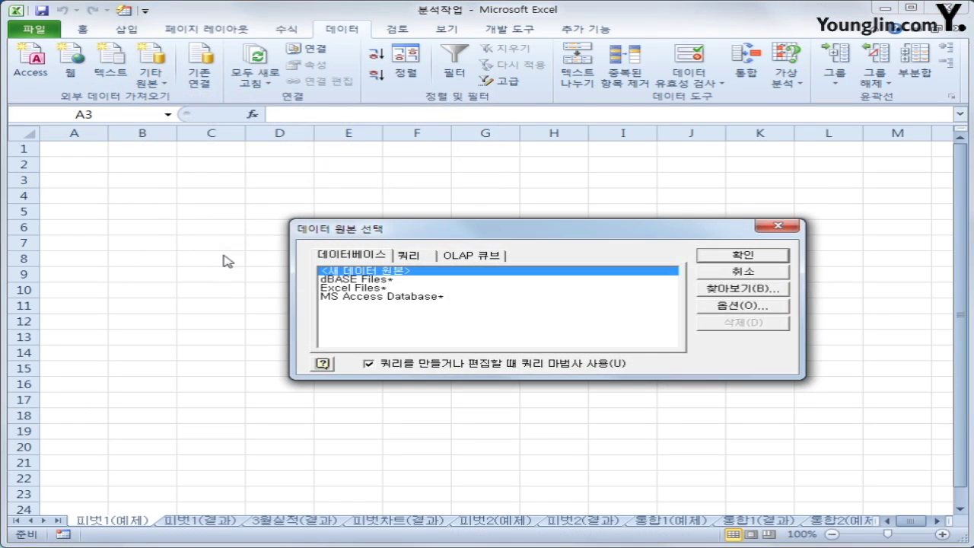
{"action": "left_click", "coordinate": [467, 298]}
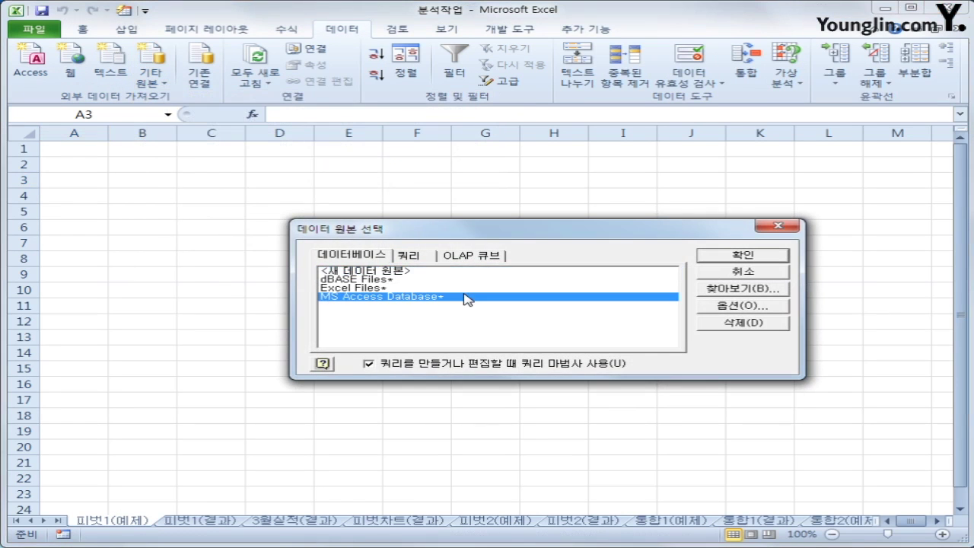
{"action": "left_click", "coordinate": [709, 259]}
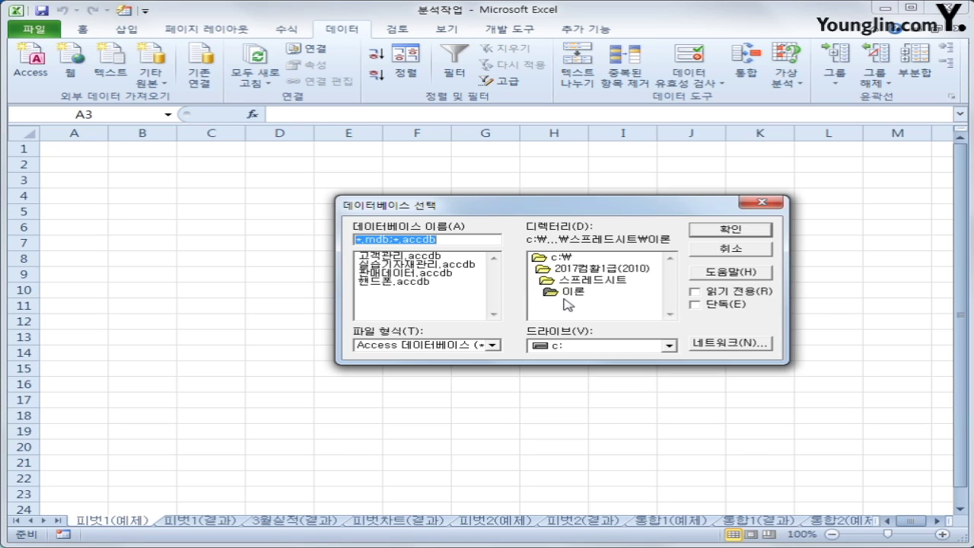
{"action": "left_click", "coordinate": [409, 257]}
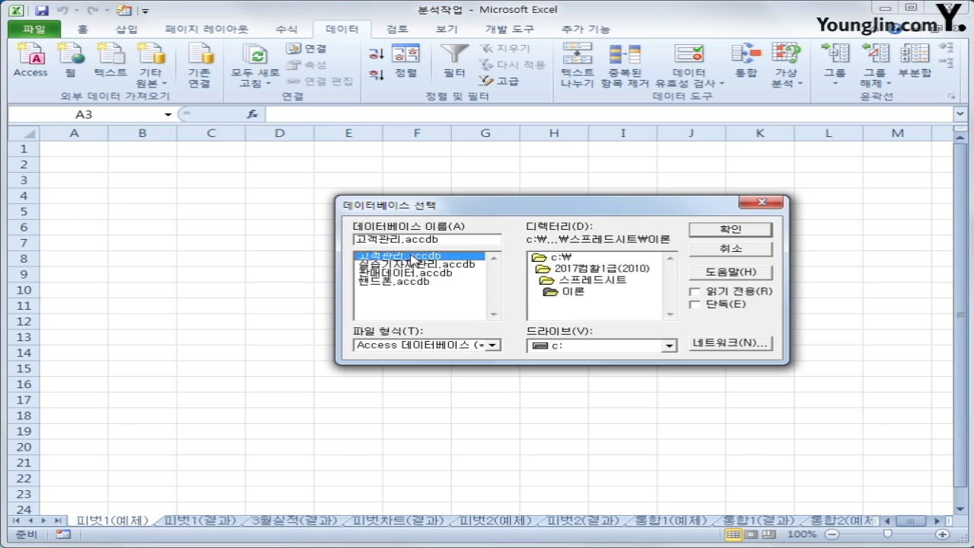
{"action": "left_click", "coordinate": [710, 236]}
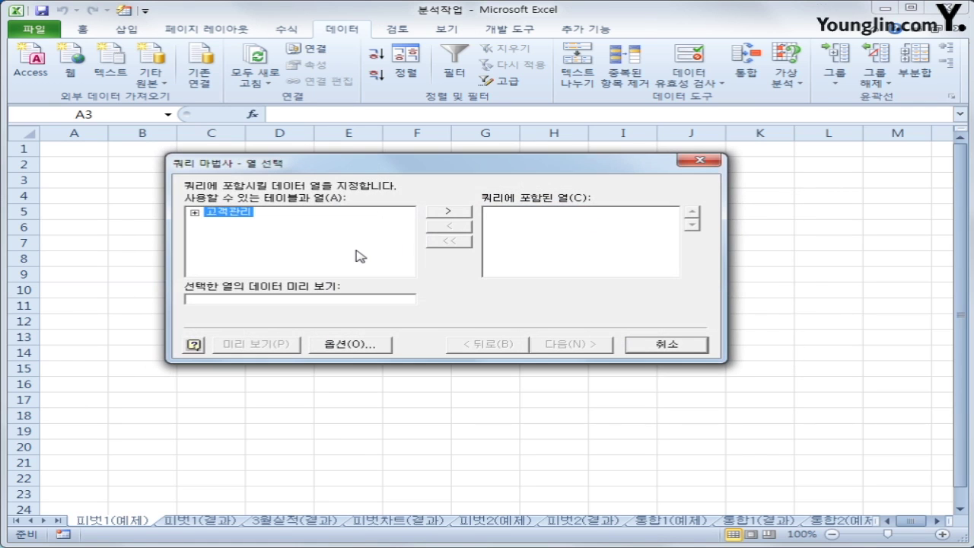
Include the columns 최종주문일, 지역, 성별 and 구매실적합계 from the 고객관리 table in the query
{"action": "double_click", "coordinate": [228, 214]}
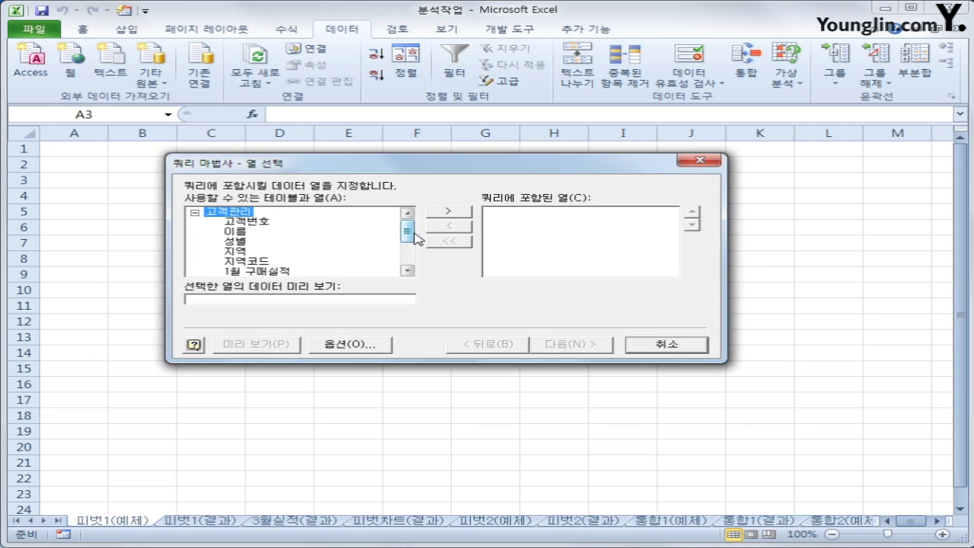
{"action": "left_click_drag", "start_coordinate": [415, 234], "coordinate": [409, 260]}
{"action": "double_click", "coordinate": [256, 263]}
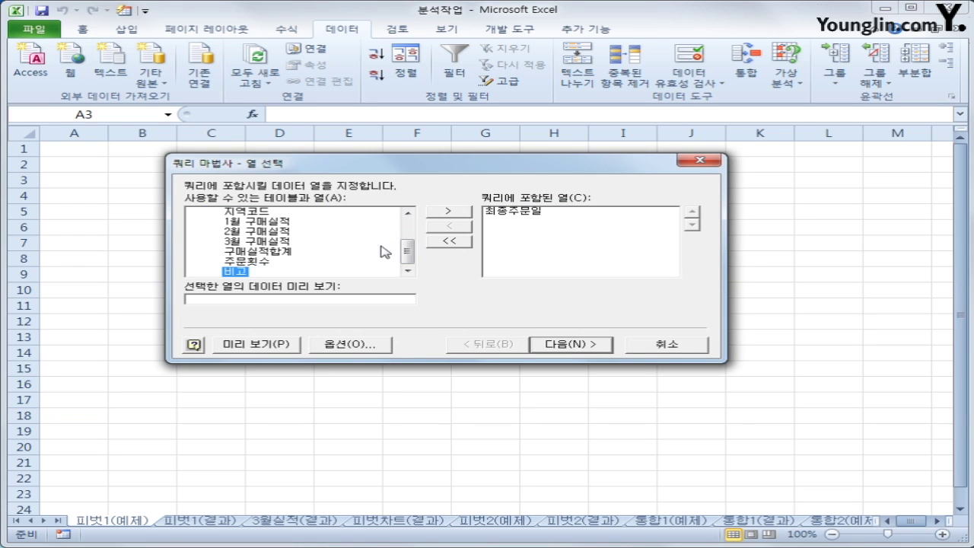
{"action": "scroll", "coordinate": [407, 251], "scroll_direction": "up", "scroll_amount": 3}
{"action": "double_click", "coordinate": [240, 252]}
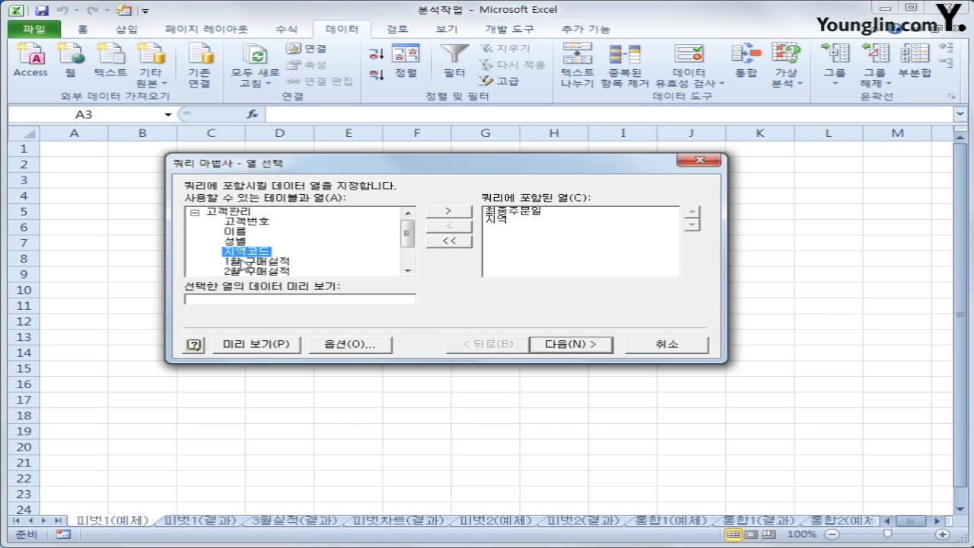
{"action": "double_click", "coordinate": [237, 240]}
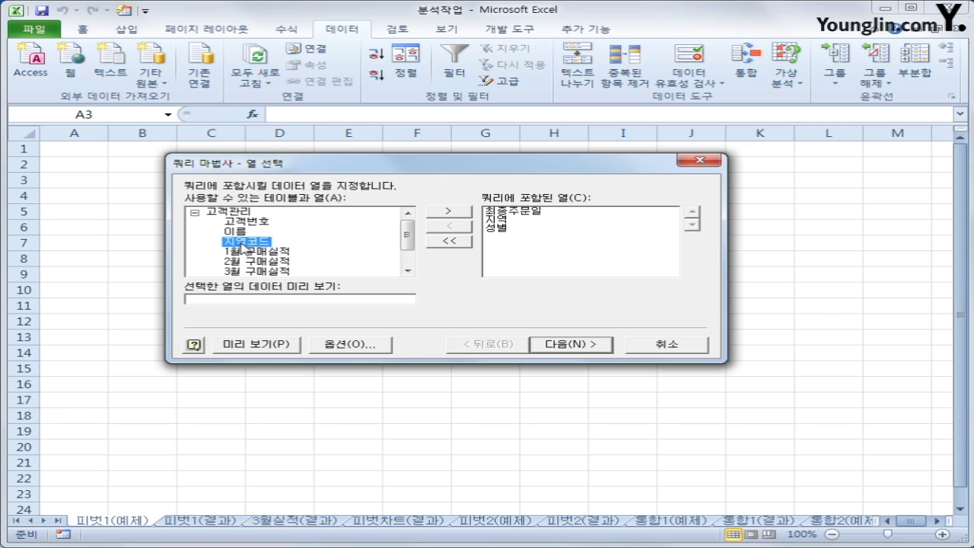
{"action": "scroll", "coordinate": [409, 255], "scroll_direction": "down", "scroll_amount": 1}
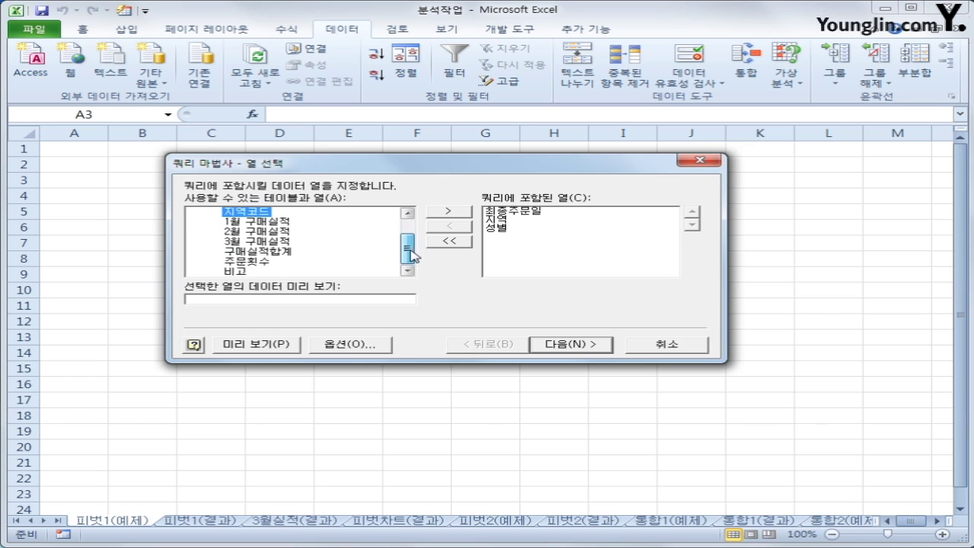
{"action": "double_click", "coordinate": [295, 252]}
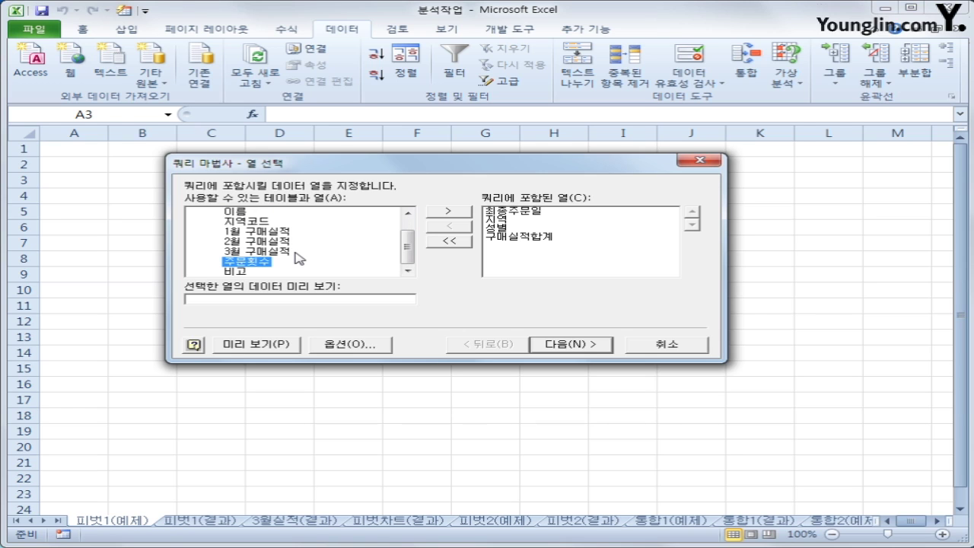
{"action": "left_click", "coordinate": [598, 345]}
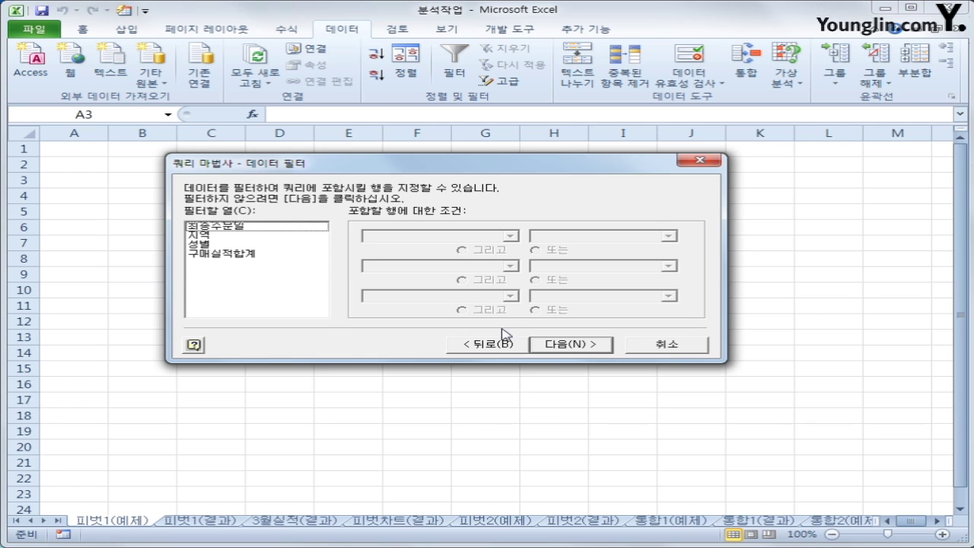
Finish the query without filtering or sorting and return the data as a PivotTable report in the existing worksheet at A3
{"action": "left_click", "coordinate": [587, 345]}
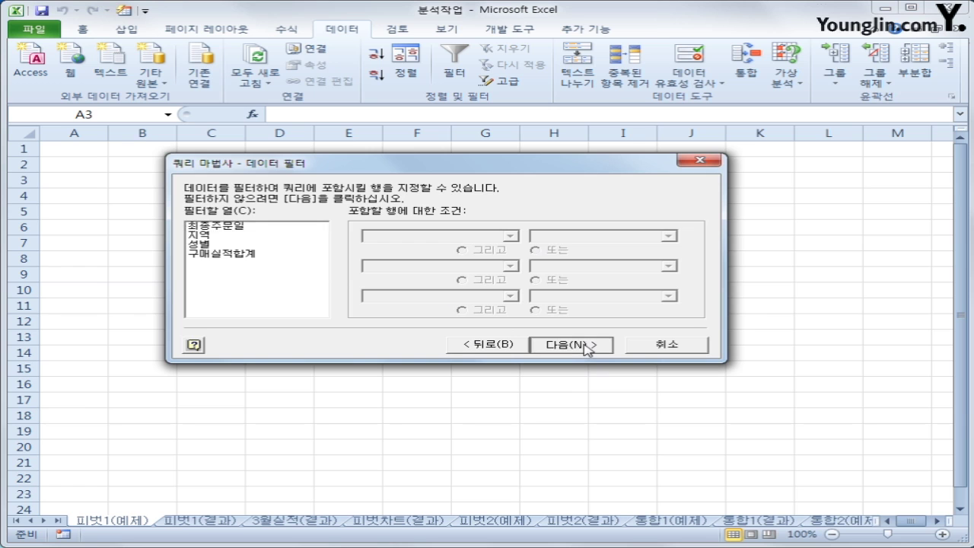
{"action": "left_click", "coordinate": [586, 345]}
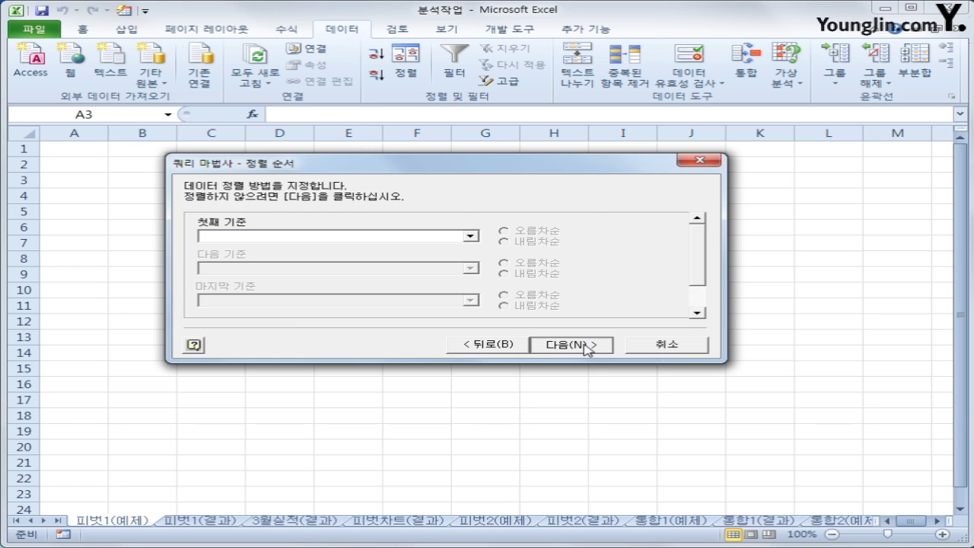
{"action": "left_click", "coordinate": [586, 345]}
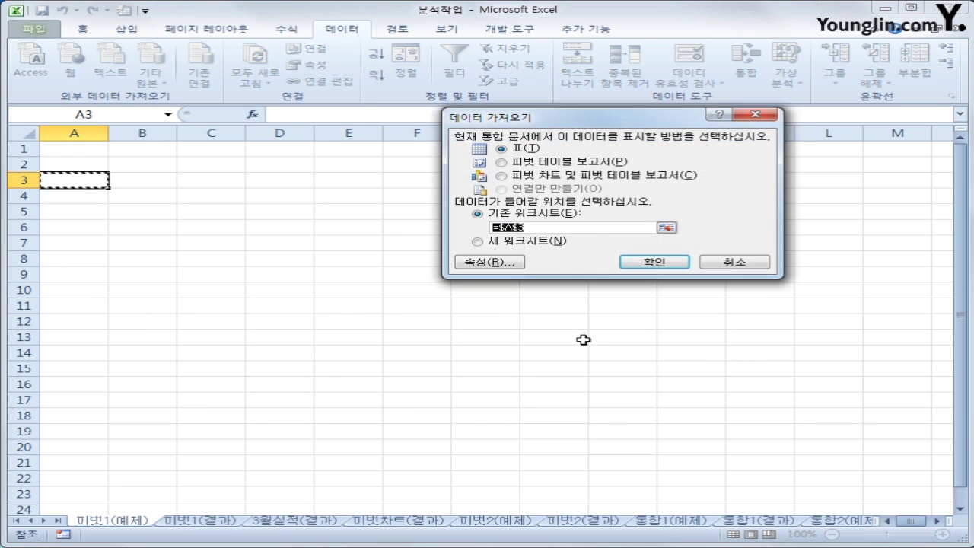
{"action": "left_click", "coordinate": [581, 166]}
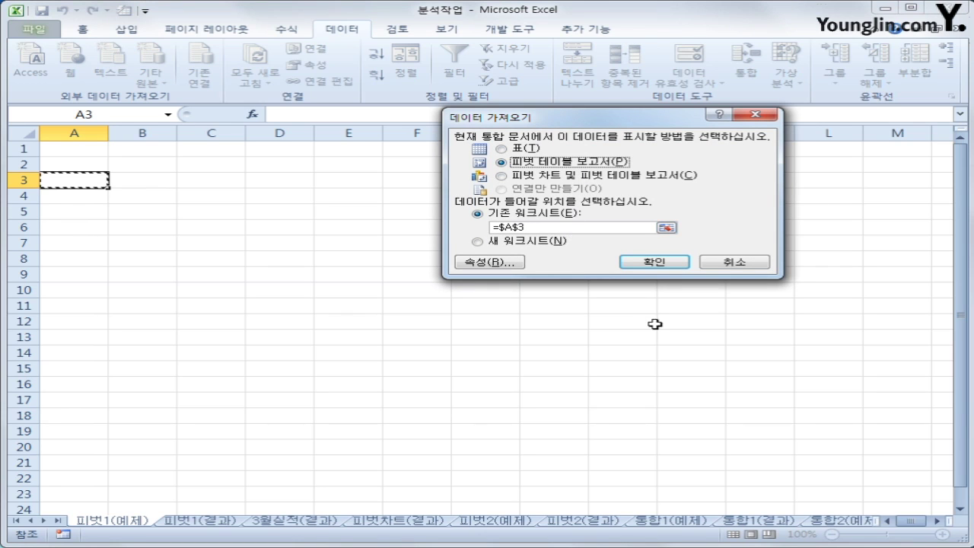
{"action": "left_click", "coordinate": [664, 263]}
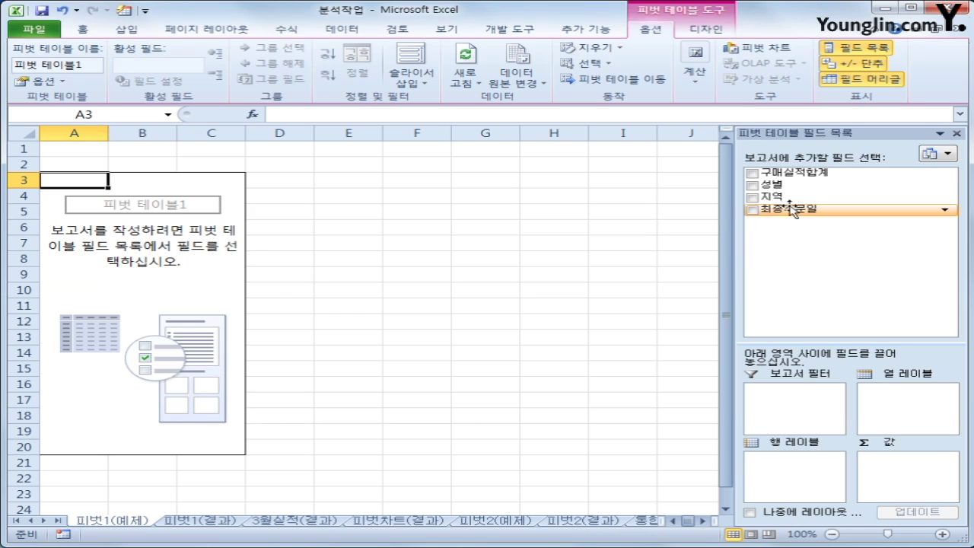
Lay out the pivot table with 최종주문일 and 성별 as row labels, 지역 as column label and 구매실적합계 as values
{"action": "left_click_drag", "start_coordinate": [788, 208], "coordinate": [803, 476]}
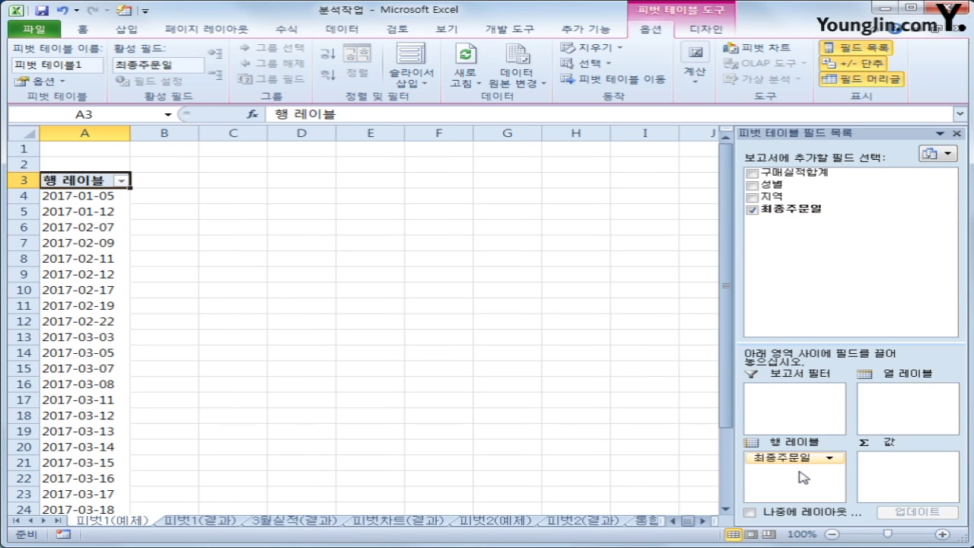
{"action": "left_click_drag", "start_coordinate": [772, 185], "coordinate": [803, 479]}
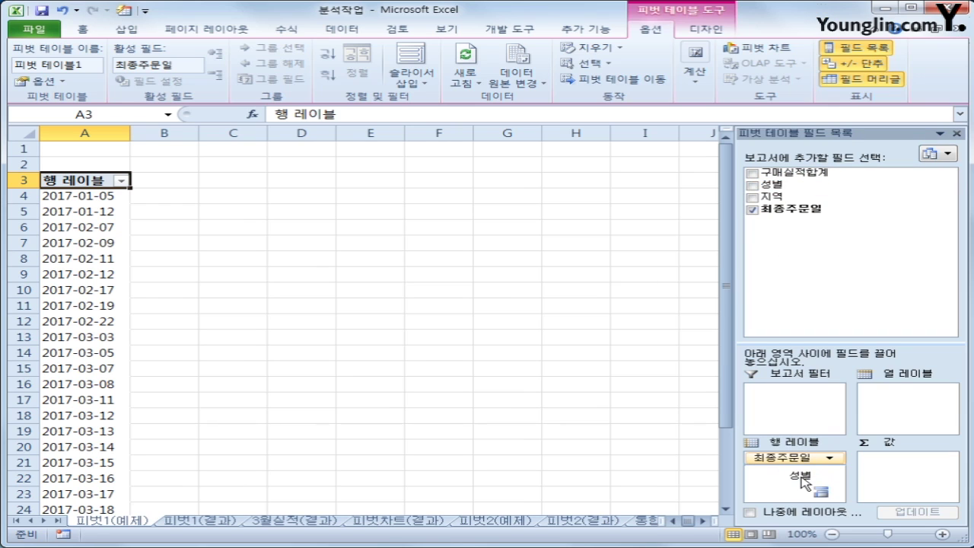
{"action": "left_click_drag", "start_coordinate": [803, 480], "coordinate": [804, 481]}
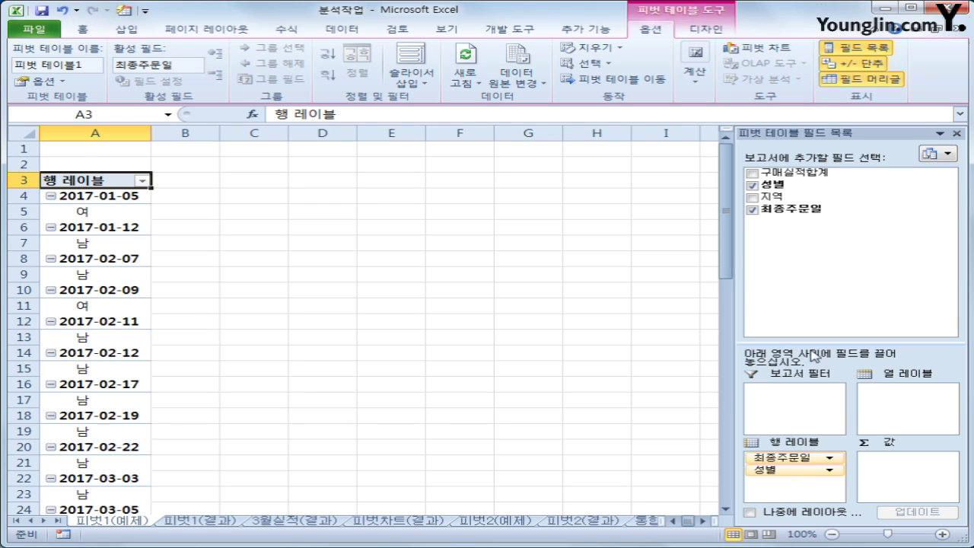
{"action": "left_click_drag", "start_coordinate": [776, 197], "coordinate": [913, 409]}
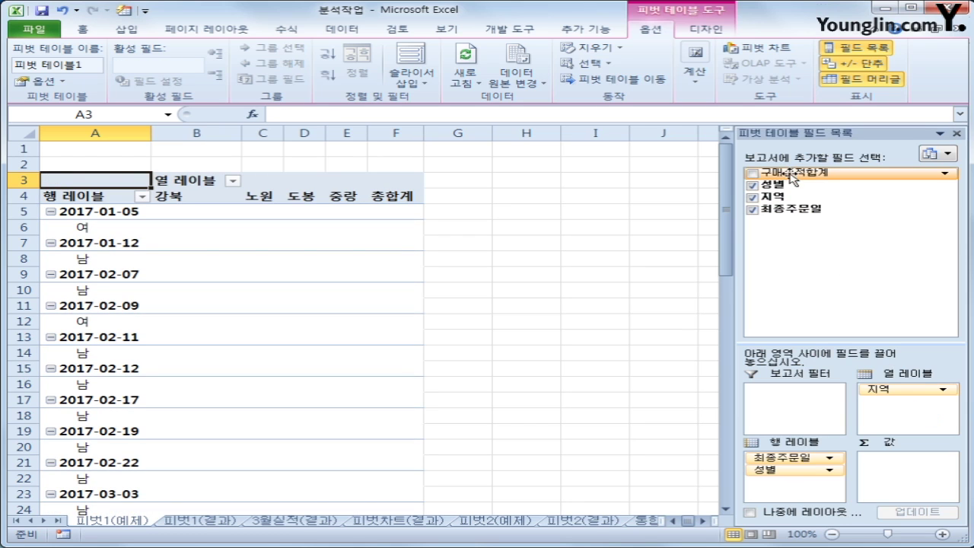
{"action": "left_click_drag", "start_coordinate": [784, 173], "coordinate": [904, 488]}
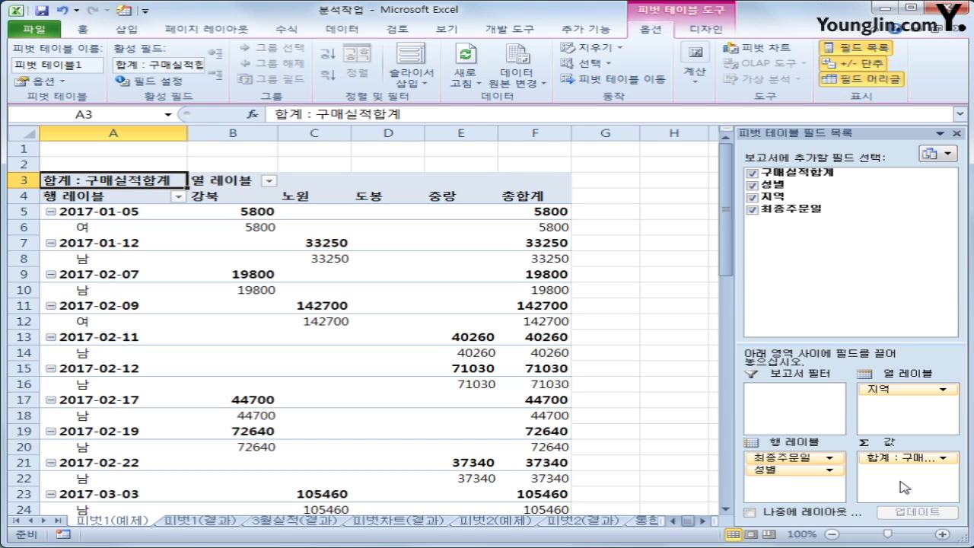
{"action": "left_click", "coordinate": [92, 199]}
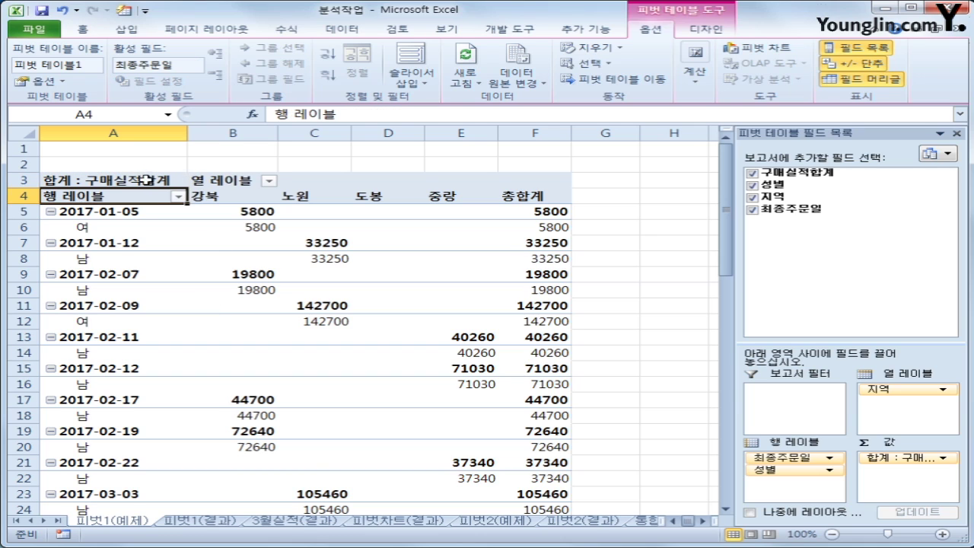
{"action": "left_click", "coordinate": [247, 181]}
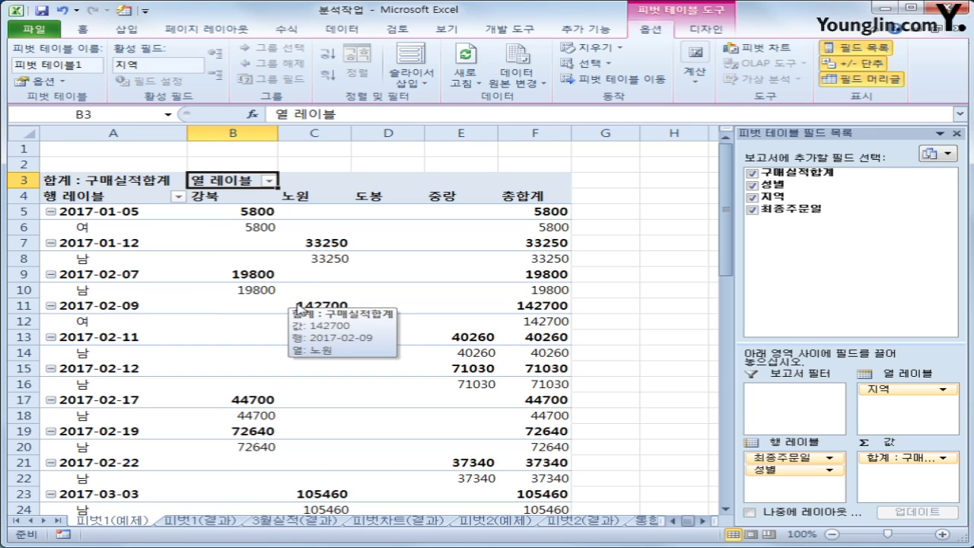
{"action": "left_click", "coordinate": [105, 200]}
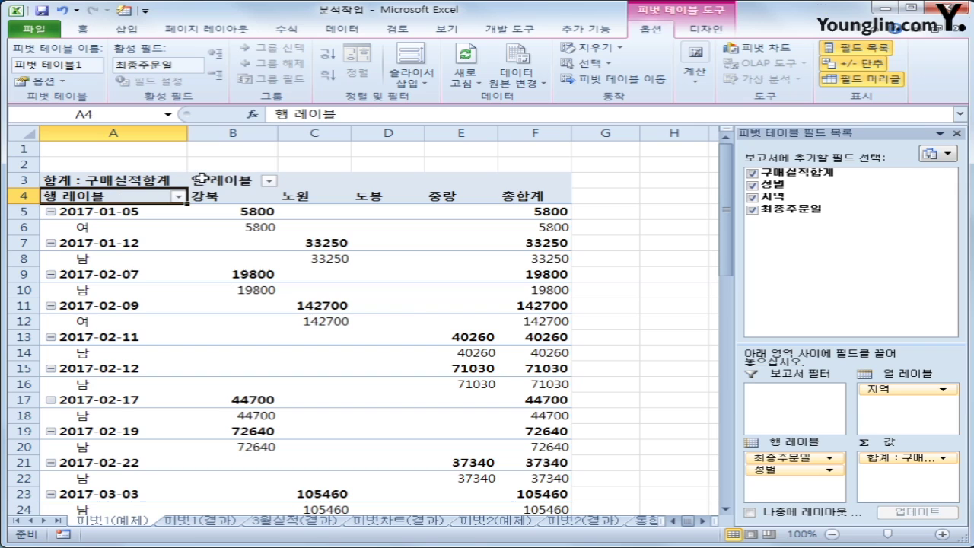
{"action": "left_click", "coordinate": [200, 179]}
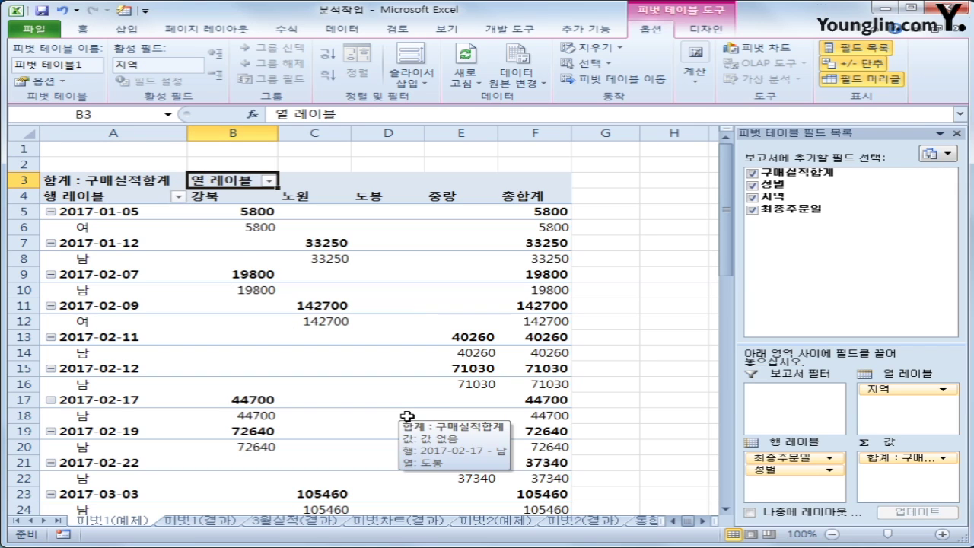
Change the pivot table's report layout to tabular form
{"action": "left_click", "coordinate": [694, 32]}
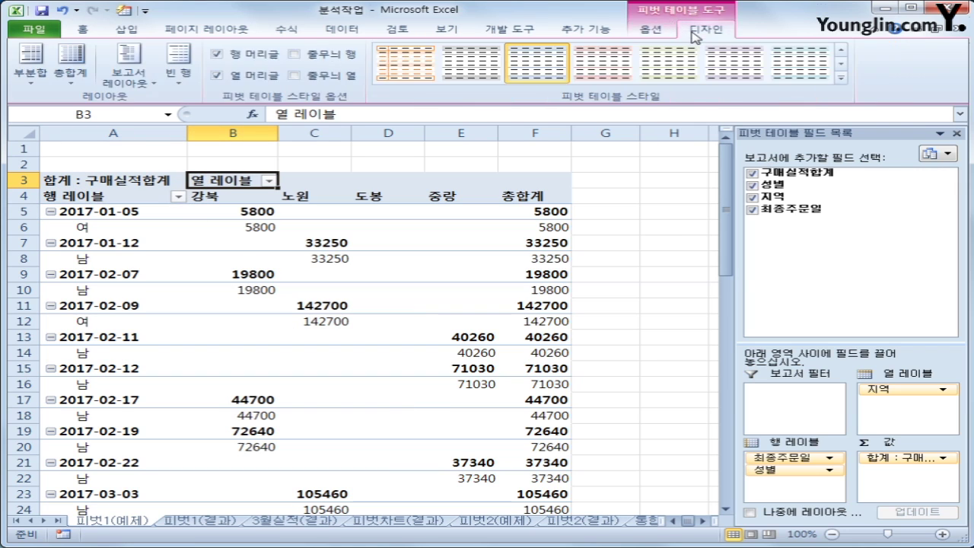
{"action": "left_click", "coordinate": [152, 90]}
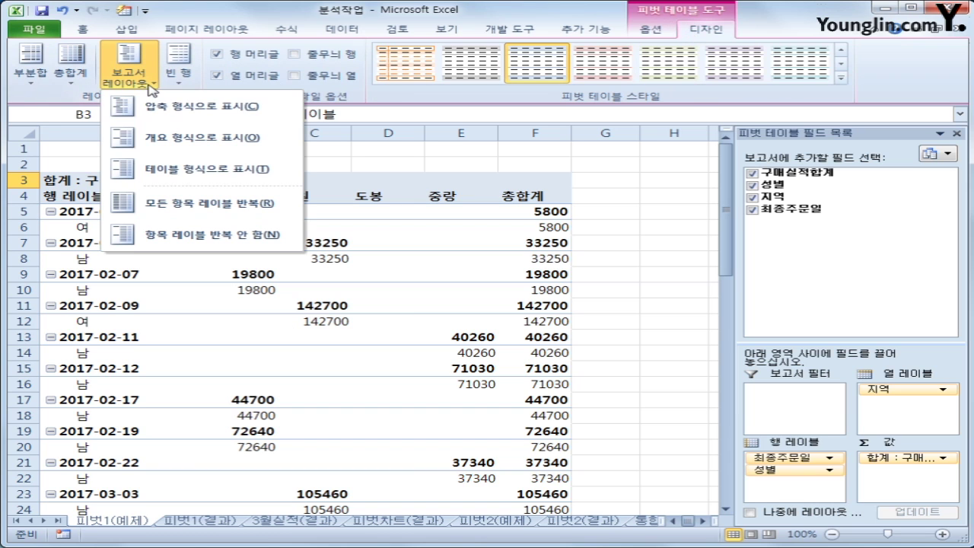
{"action": "left_click", "coordinate": [175, 170]}
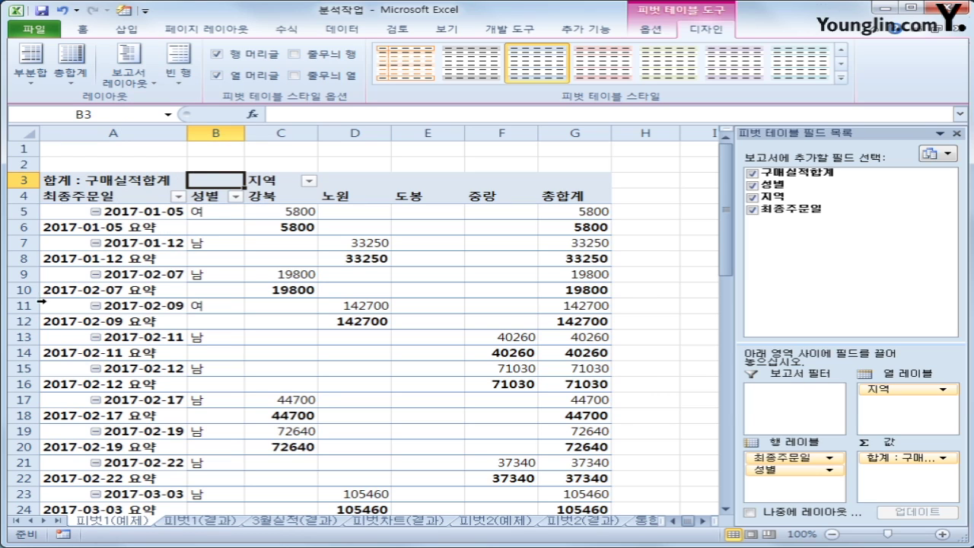
Group the pivot table's 최종주문일 row field by month (월)
{"action": "left_click", "coordinate": [120, 198]}
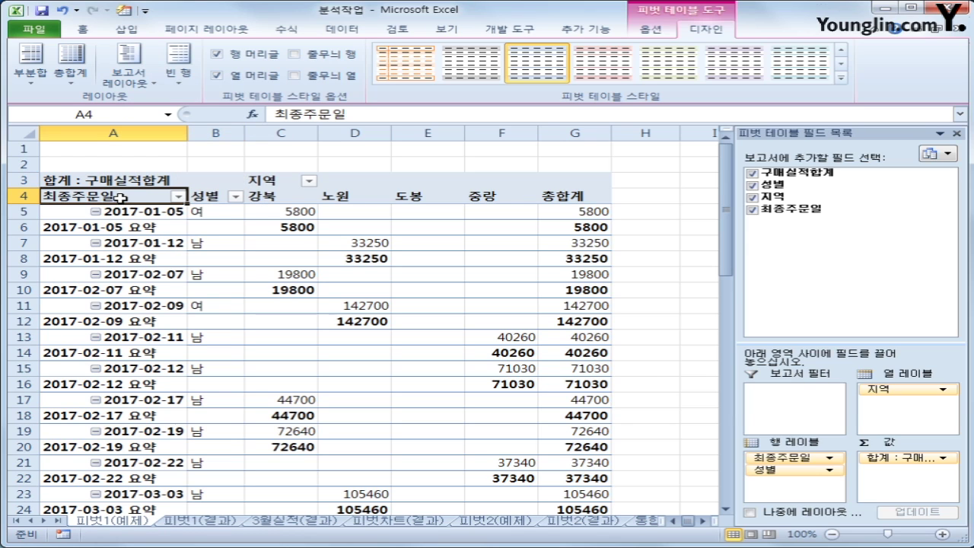
{"action": "right_click", "coordinate": [120, 198]}
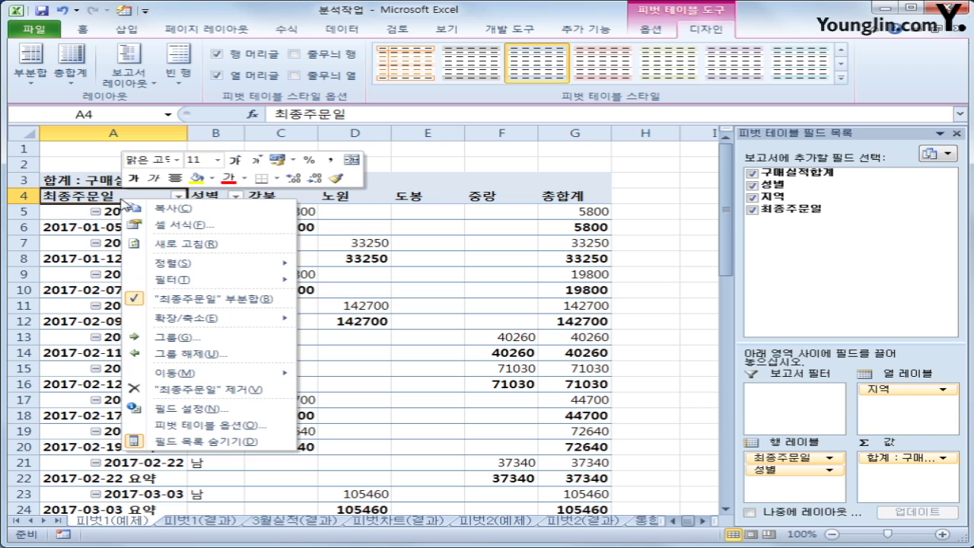
{"action": "left_click", "coordinate": [174, 337]}
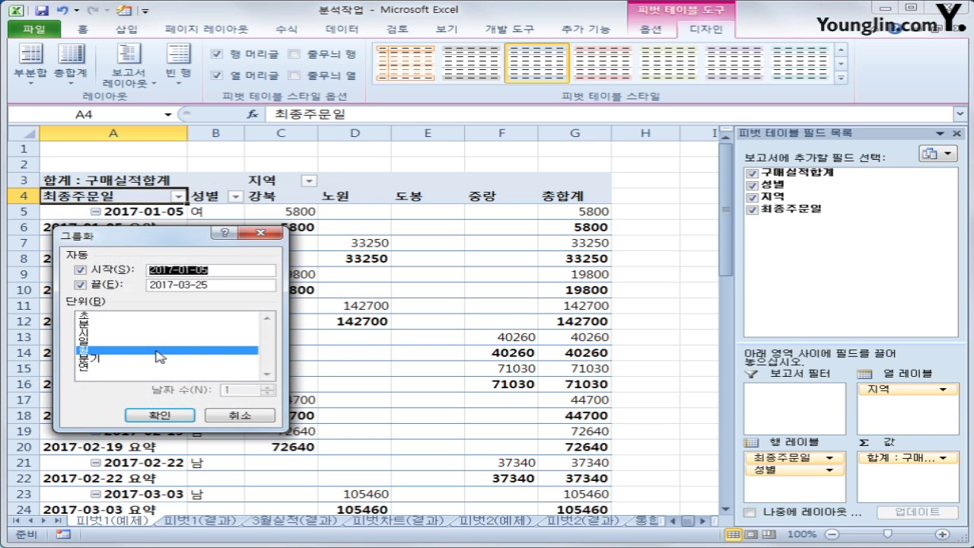
{"action": "left_click", "coordinate": [156, 415]}
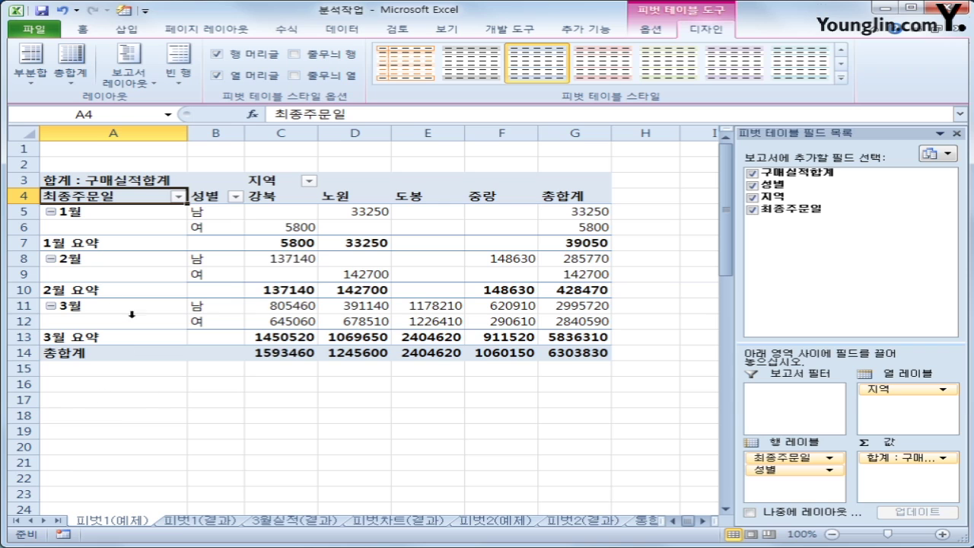
Apply the comma style to the pivot table's value cells C5:G14
{"action": "left_click_drag", "start_coordinate": [270, 213], "coordinate": [600, 364]}
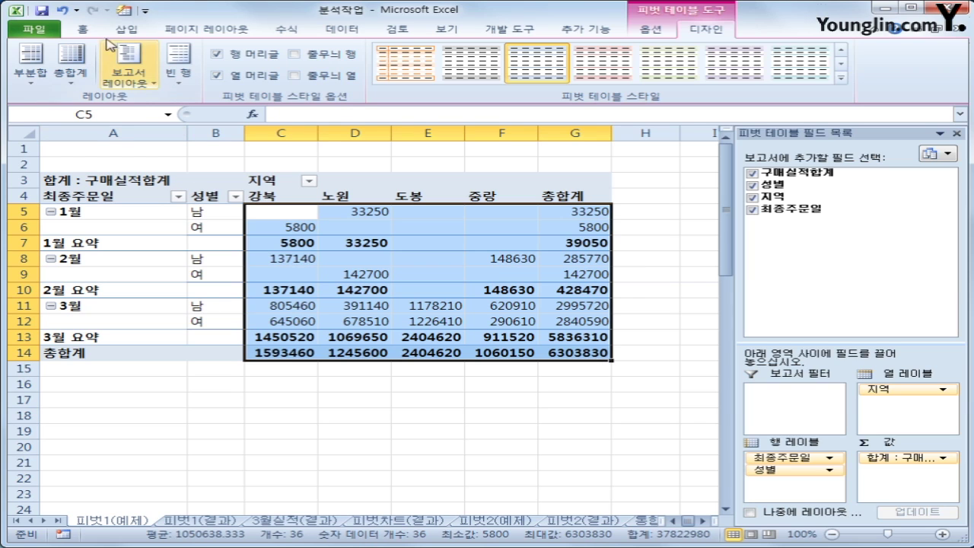
{"action": "left_click", "coordinate": [82, 29]}
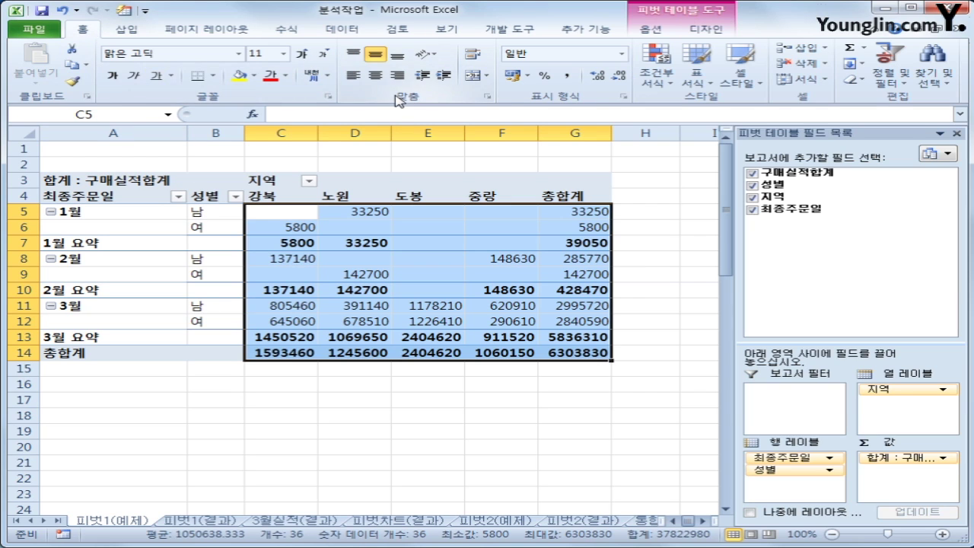
{"action": "left_click", "coordinate": [571, 78]}
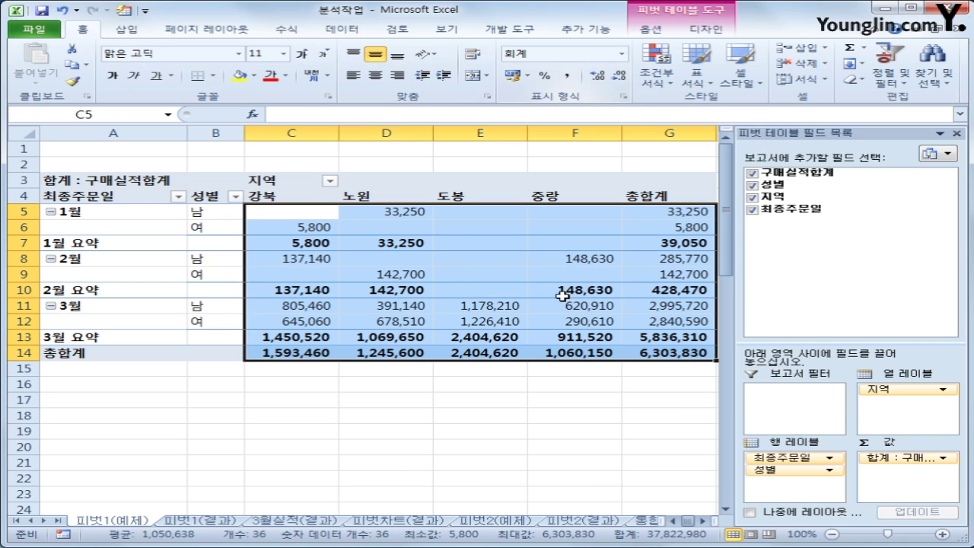
{"action": "left_click", "coordinate": [554, 438]}
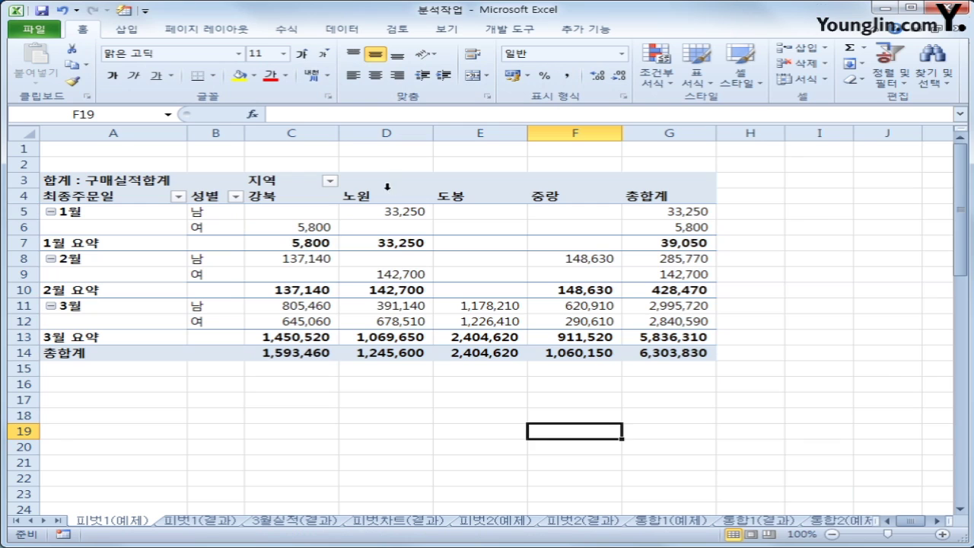
Compare the pivot table on the 피벗1(예제) sheet with the one on the 피벗1(결과) sheet
{"action": "left_click", "coordinate": [386, 189]}
{"action": "left_click", "coordinate": [384, 200]}
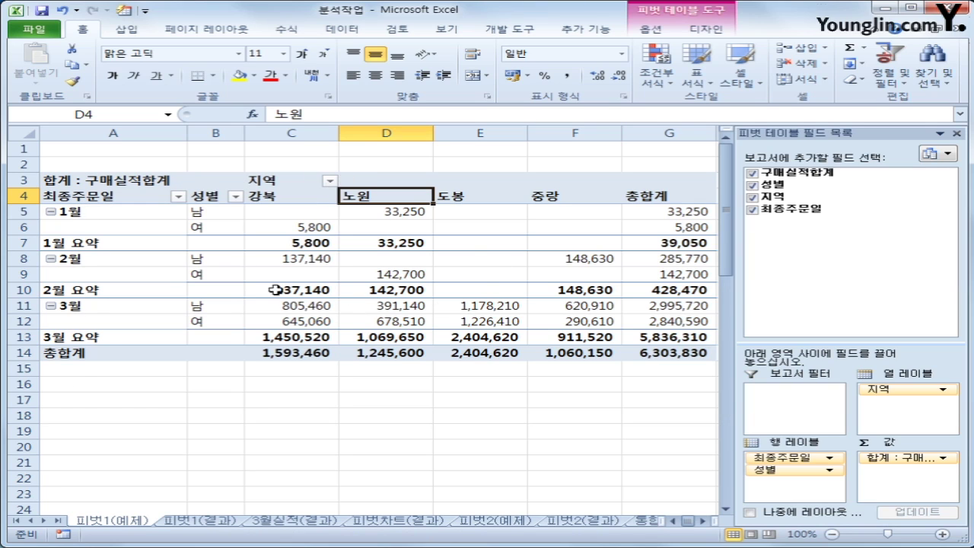
{"action": "left_click", "coordinate": [385, 303]}
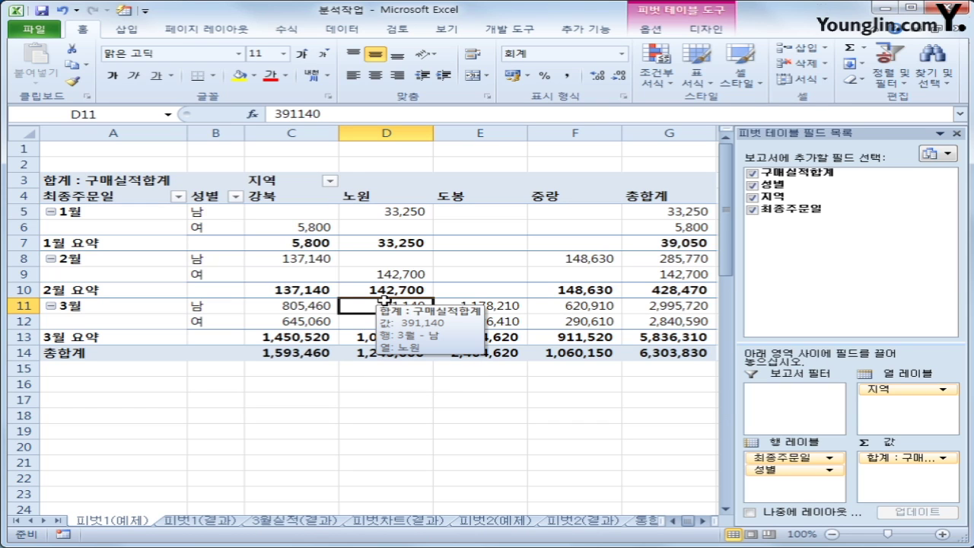
{"action": "left_click", "coordinate": [199, 520]}
{"action": "left_click", "coordinate": [131, 523]}
{"action": "left_click", "coordinate": [200, 521]}
{"action": "left_click", "coordinate": [131, 523]}
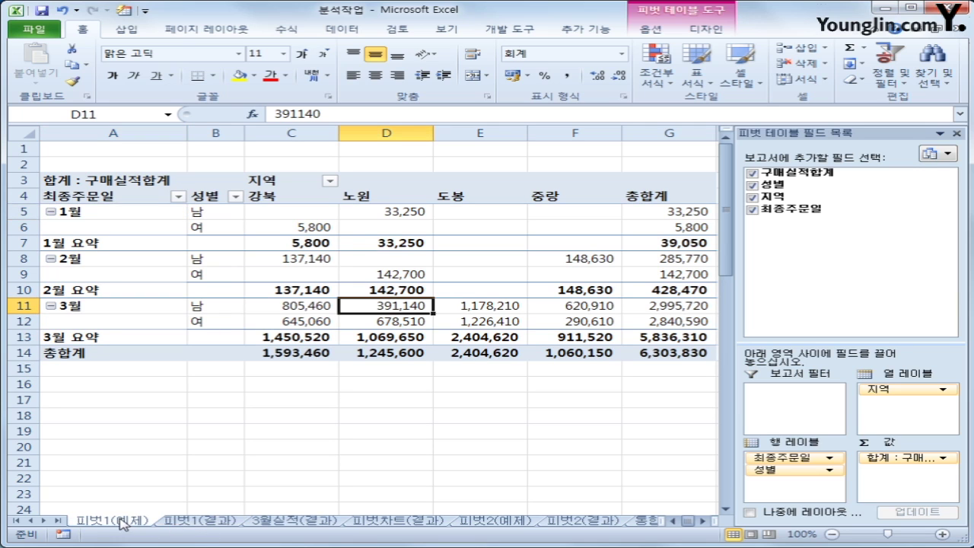
{"action": "left_click", "coordinate": [200, 521]}
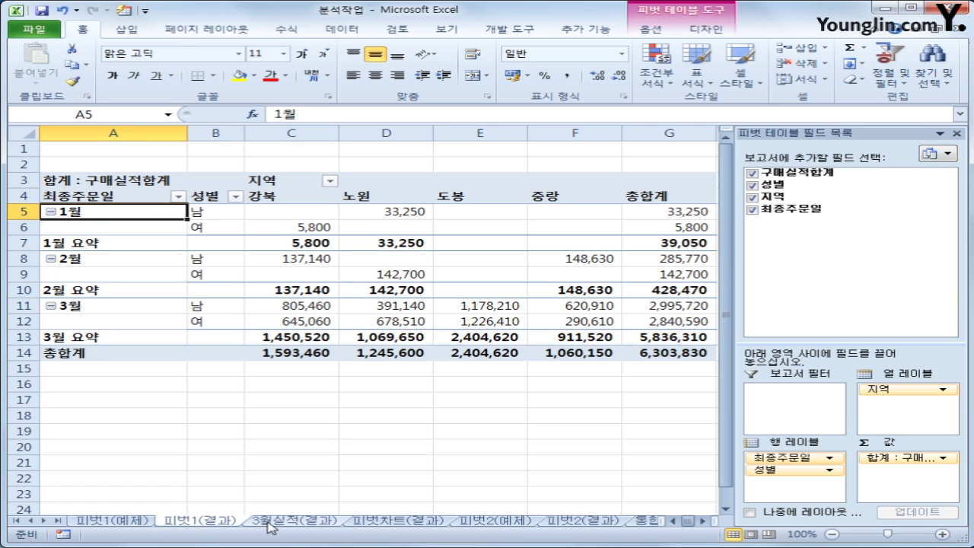
{"action": "left_click", "coordinate": [315, 522]}
{"action": "left_click", "coordinate": [437, 523]}
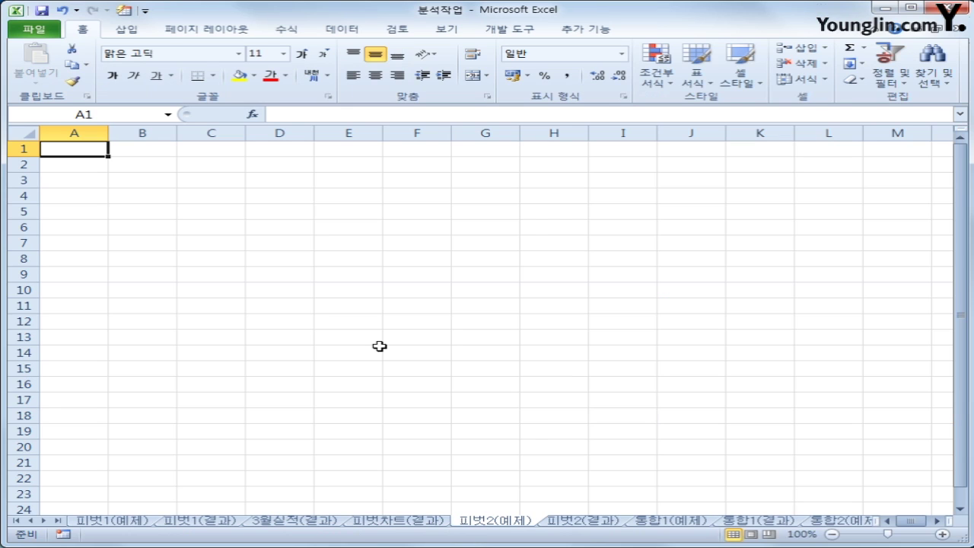
{"action": "left_click", "coordinate": [95, 521]}
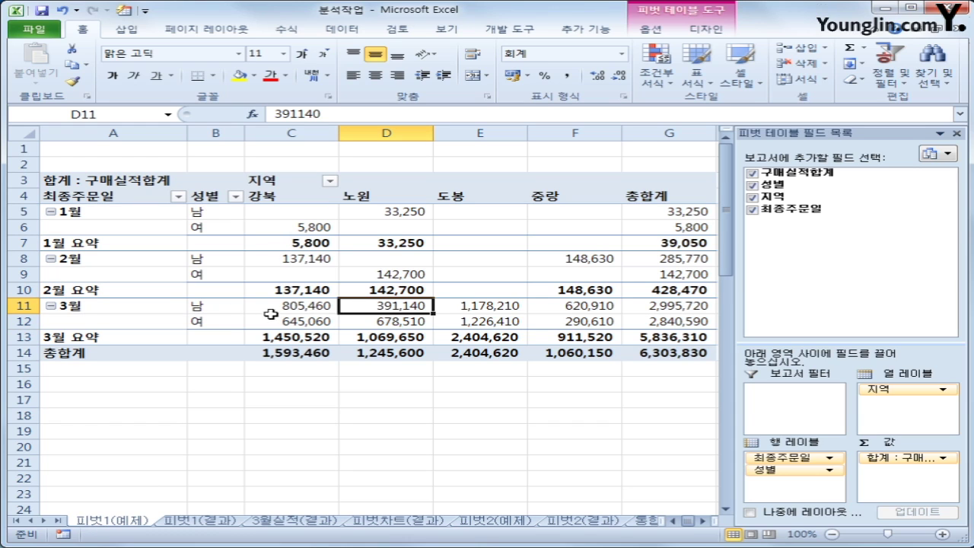
Extract the detail records behind the 3월, 여, 도봉 value to a new sheet
{"action": "left_click", "coordinate": [493, 307]}
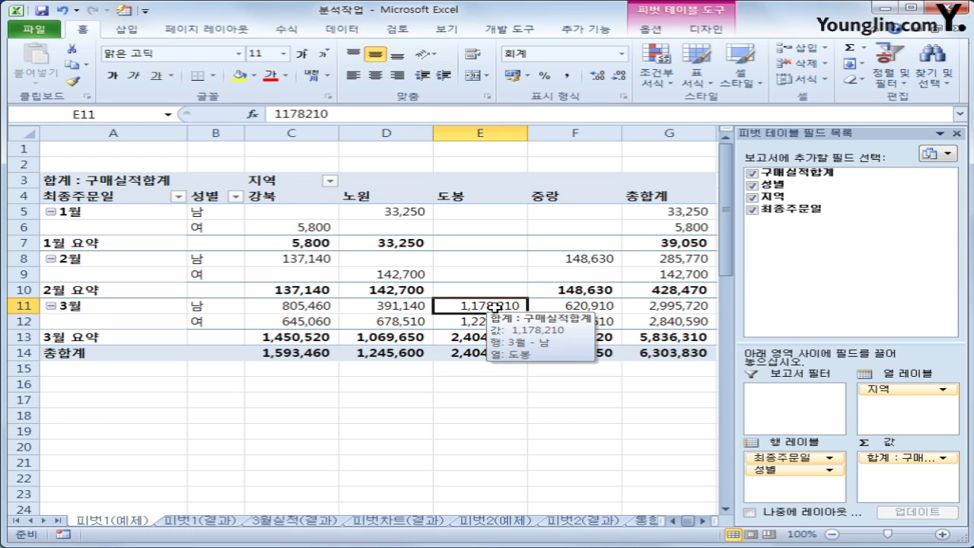
{"action": "left_click", "coordinate": [491, 323]}
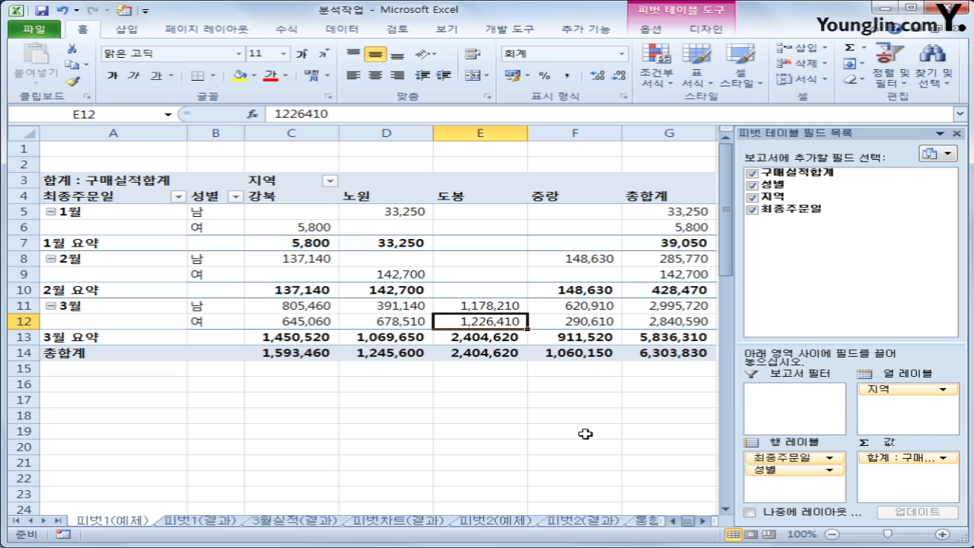
{"action": "double_click", "coordinate": [506, 323]}
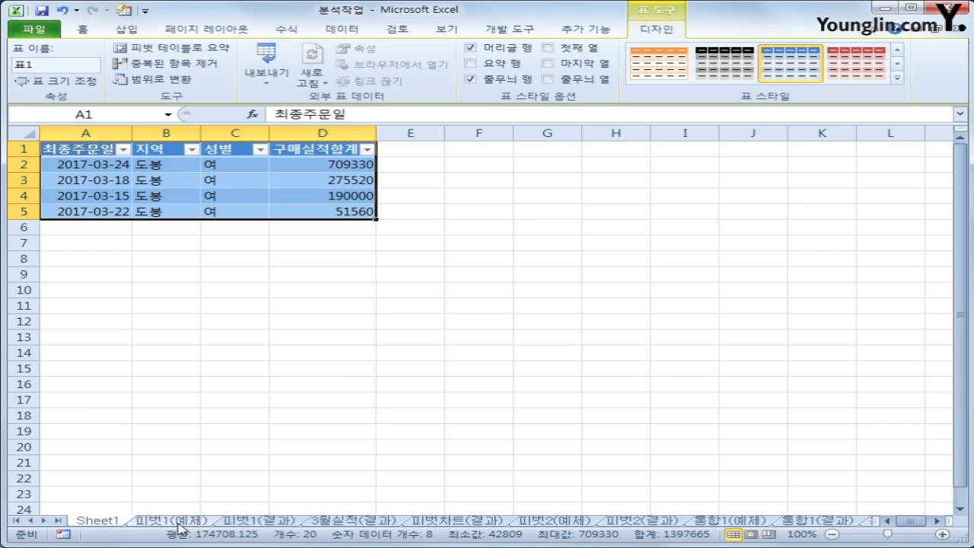
Rename the new detail sheet 3월실적 and place it directly before the 피벗1(예제) sheet
{"action": "double_click", "coordinate": [95, 520]}
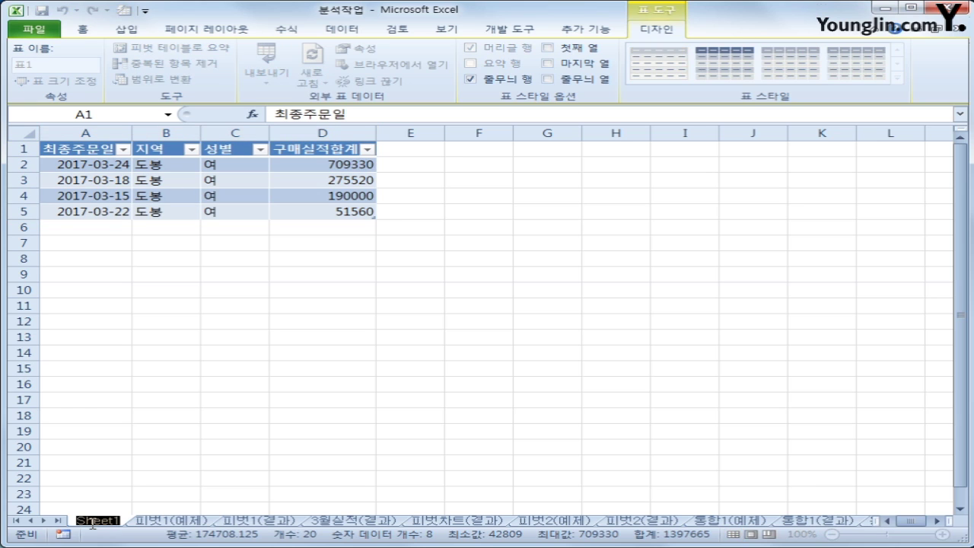
{"action": "type", "text": "3"}
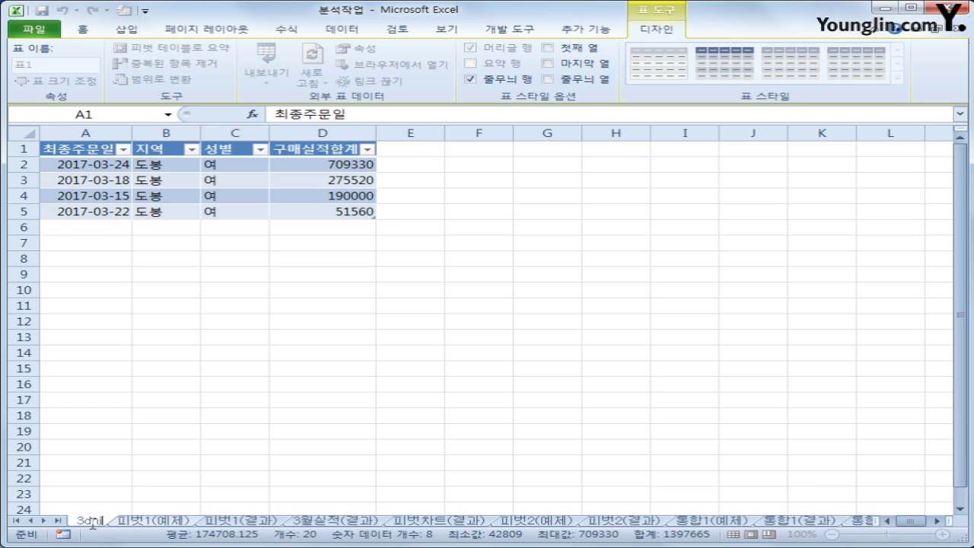
{"action": "type", "text": "월실적"}
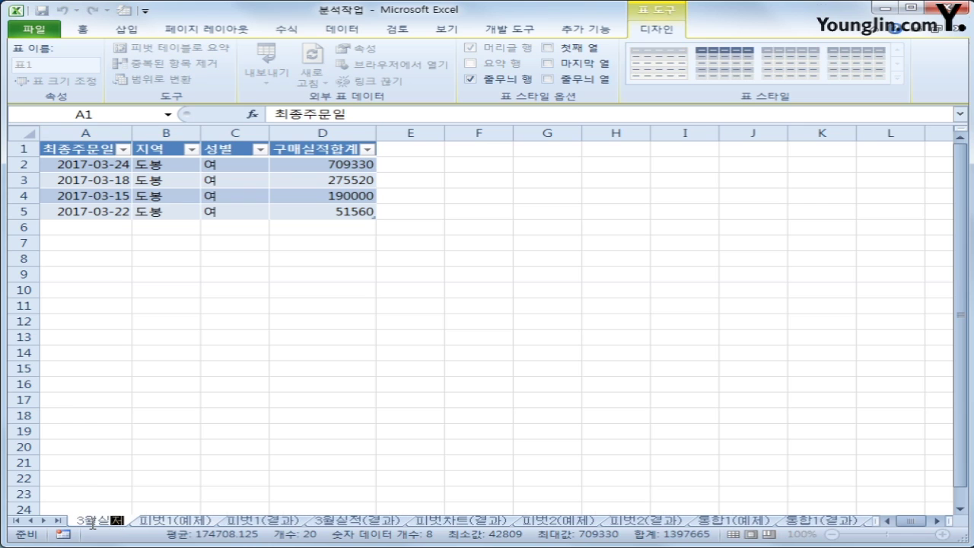
{"action": "key", "text": "Return"}
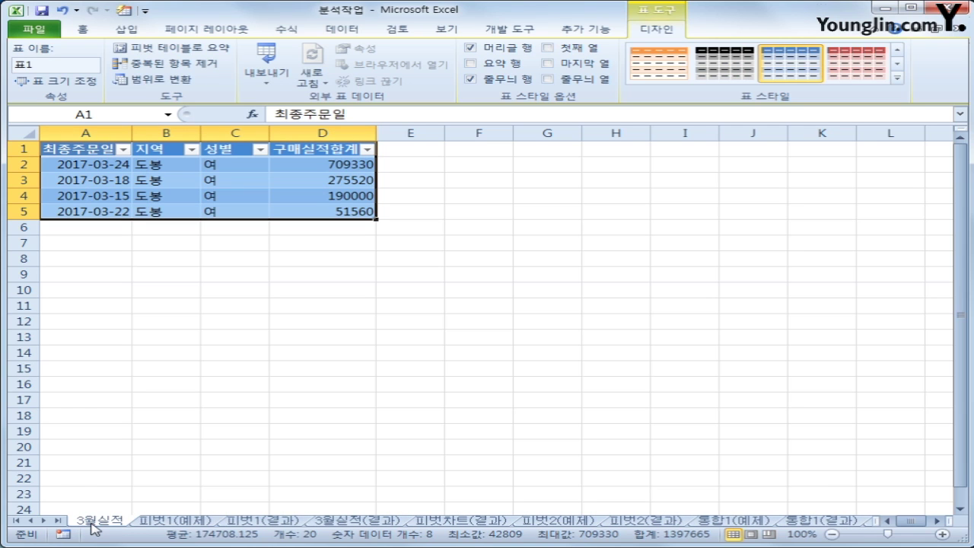
{"action": "left_click_drag", "start_coordinate": [93, 527], "coordinate": [251, 527]}
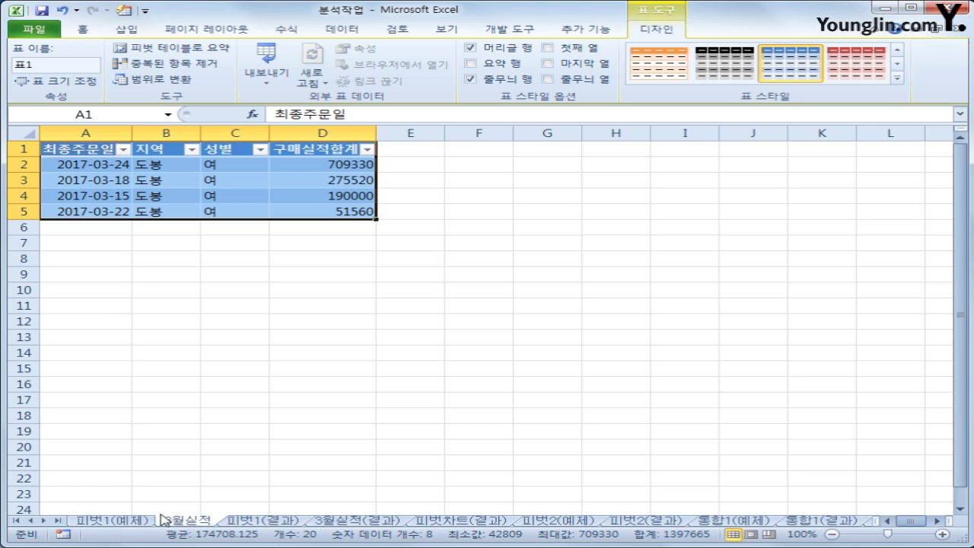
{"action": "left_click_drag", "start_coordinate": [163, 520], "coordinate": [109, 523]}
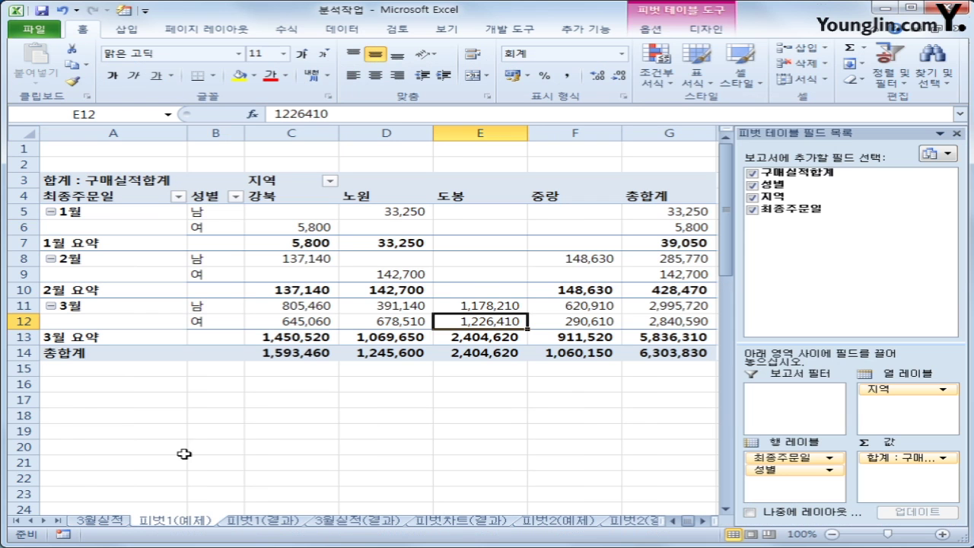
Insert a clustered column PivotChart based on the pivot table in the 피벗1(예제) sheet
{"action": "left_click", "coordinate": [160, 522]}
{"action": "mouse_move", "coordinate": [460, 323]}
{"action": "left_click", "coordinate": [279, 259]}
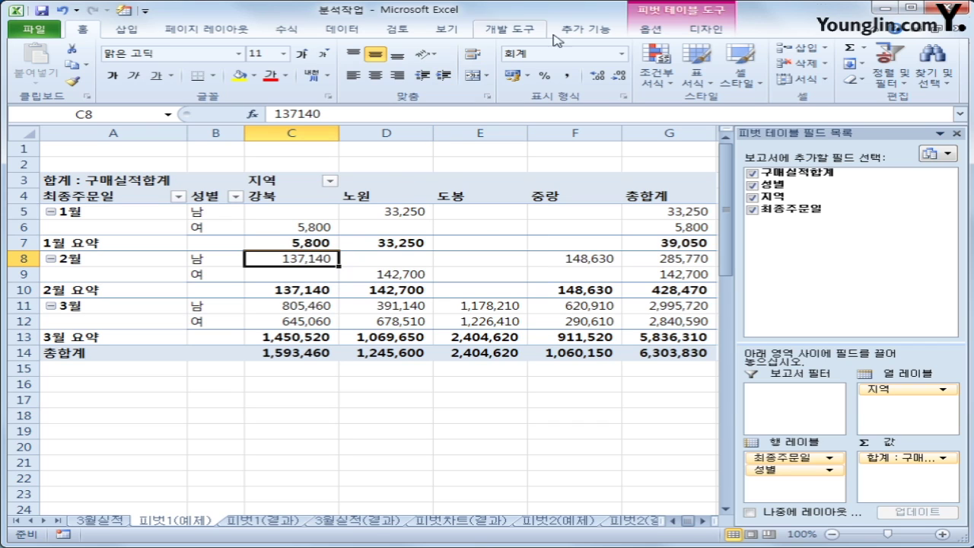
{"action": "left_click", "coordinate": [652, 32]}
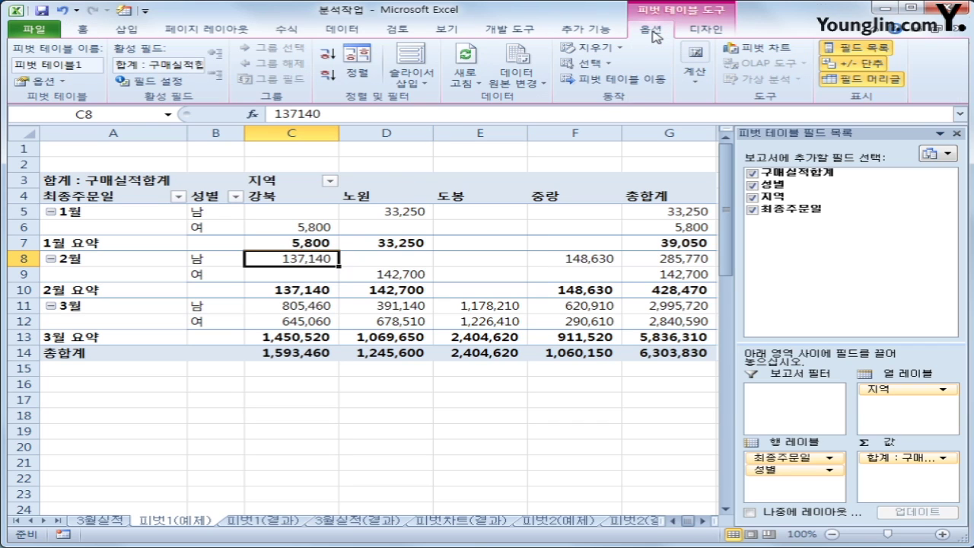
{"action": "left_click", "coordinate": [752, 51]}
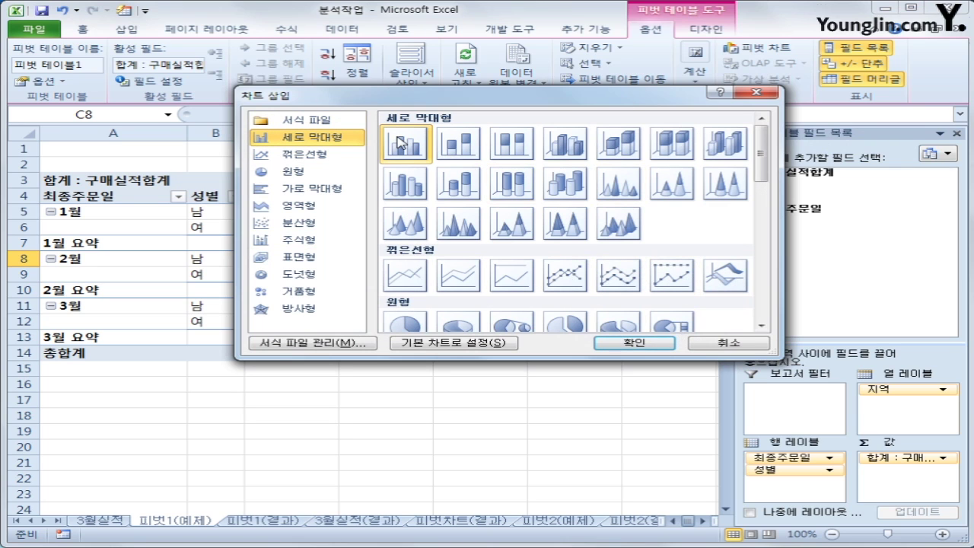
{"action": "left_click", "coordinate": [657, 340]}
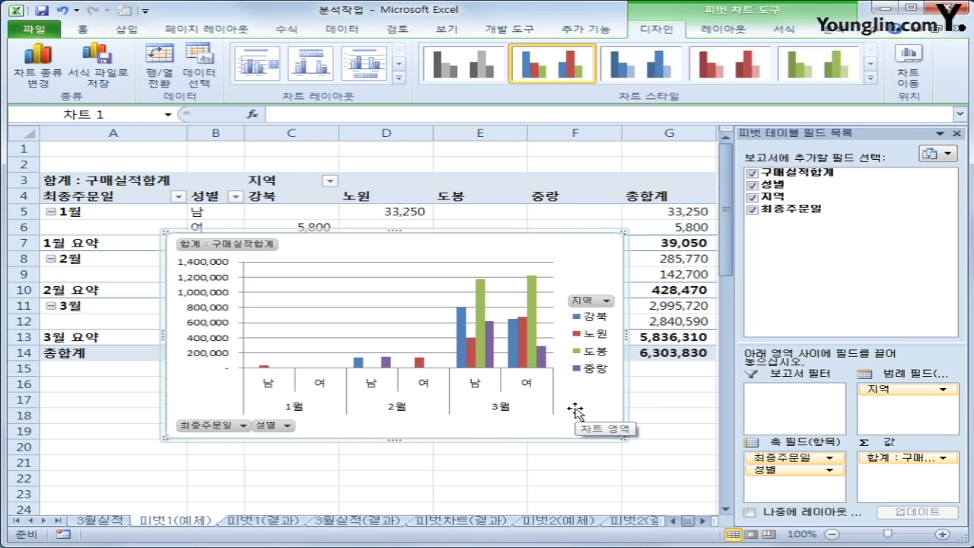
Move the PivotChart to a new chart sheet named 피벗차트
{"action": "right_click", "coordinate": [573, 249]}
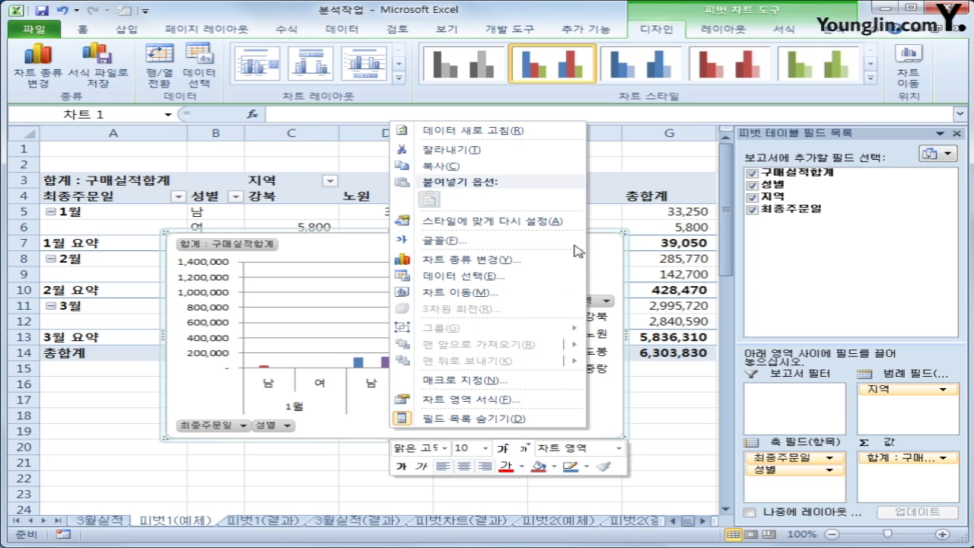
{"action": "left_click", "coordinate": [479, 293]}
{"action": "left_click", "coordinate": [380, 274]}
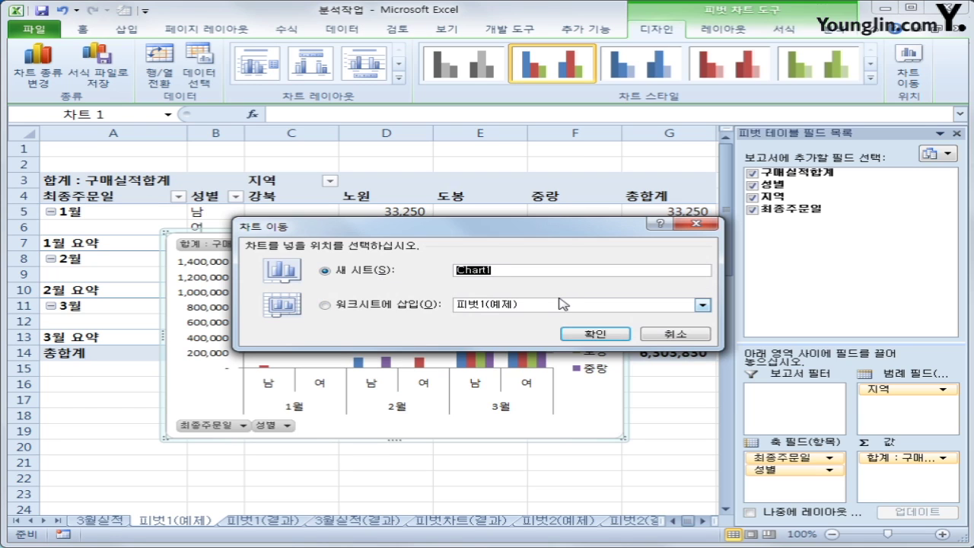
{"action": "type", "text": "피벗차트"}
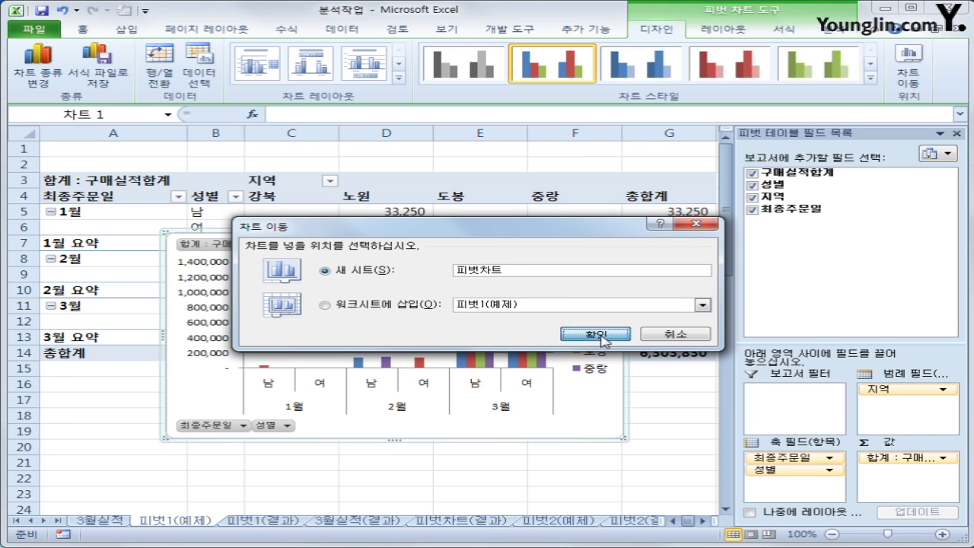
{"action": "left_click", "coordinate": [596, 334]}
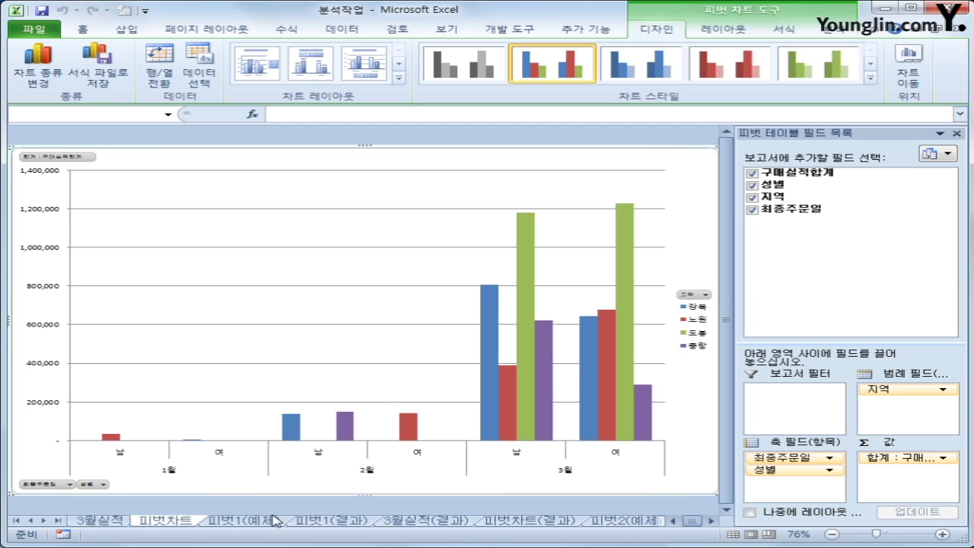
Review the finished 피벗1(예제), 3월실적 and 피벗차트 sheets
{"action": "left_click", "coordinate": [244, 521]}
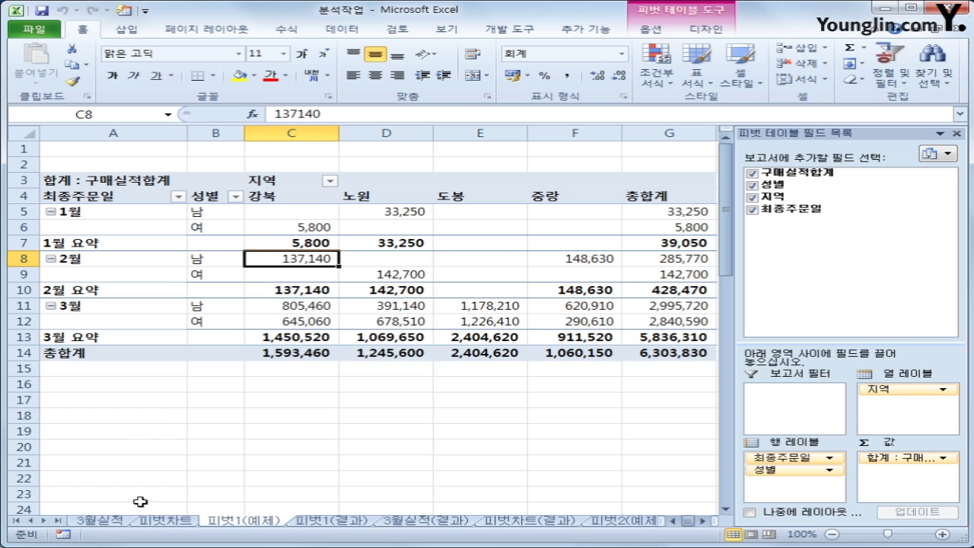
{"action": "left_click", "coordinate": [102, 521]}
{"action": "left_click", "coordinate": [162, 520]}
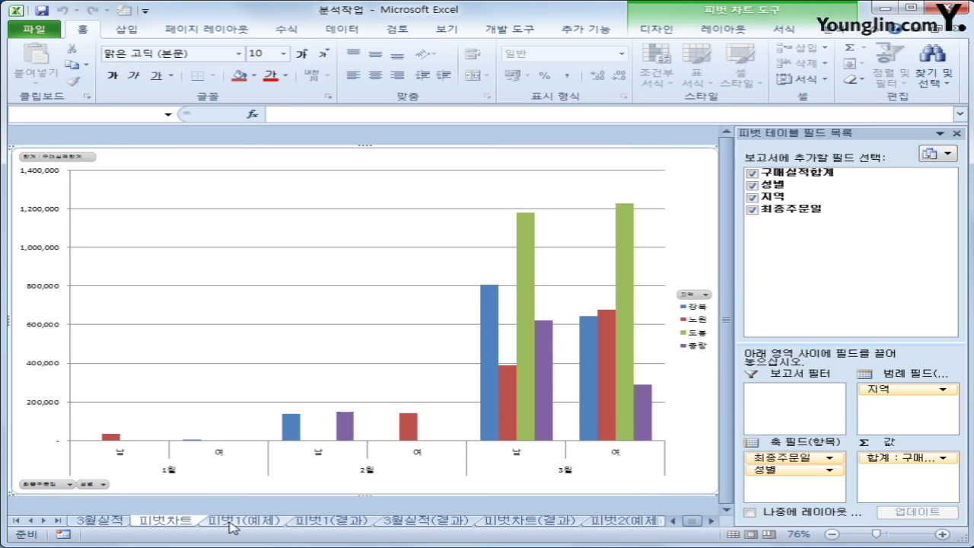
From cell A3 of the 피벗2(예제) sheet, start a Microsoft Query on the MS Access database 핸드폰.accdb
{"action": "left_click", "coordinate": [618, 526]}
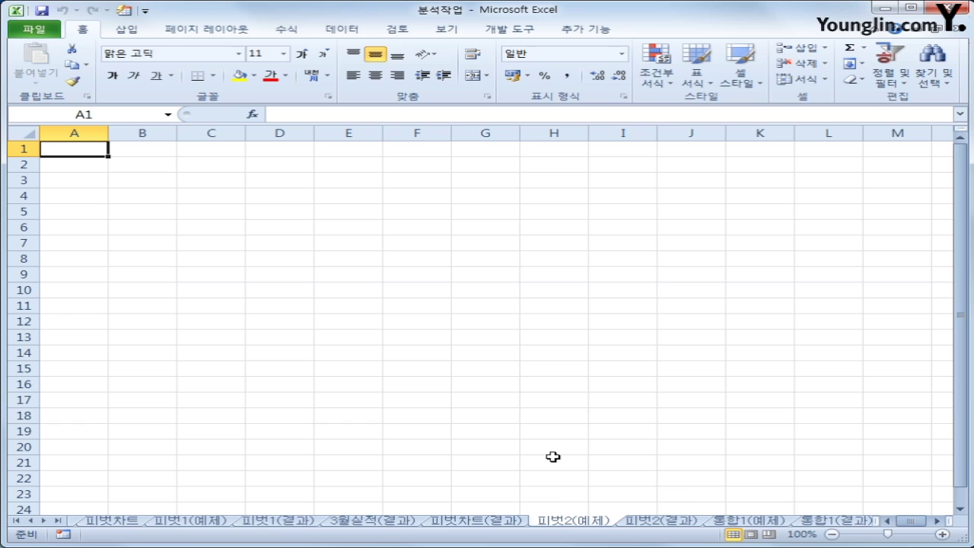
{"action": "left_click", "coordinate": [90, 186]}
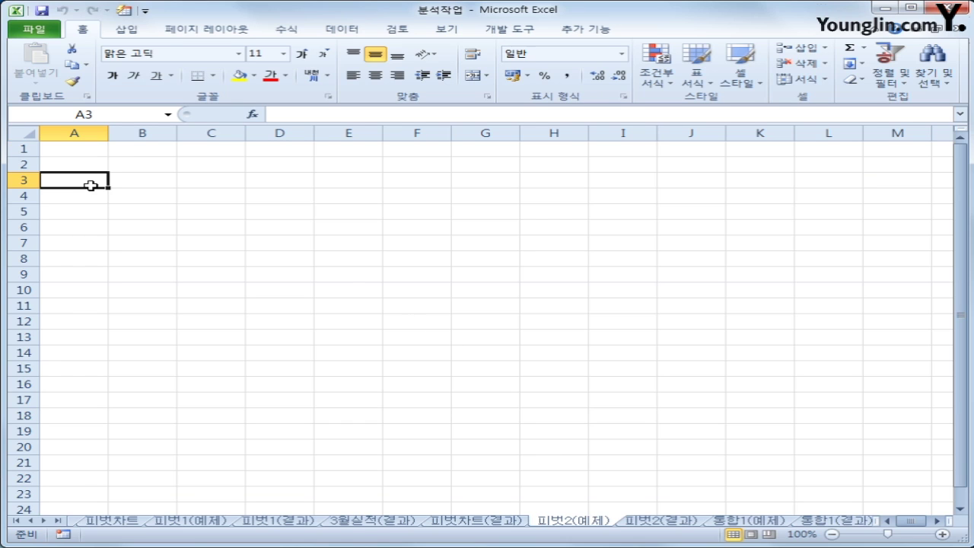
{"action": "left_click", "coordinate": [356, 35]}
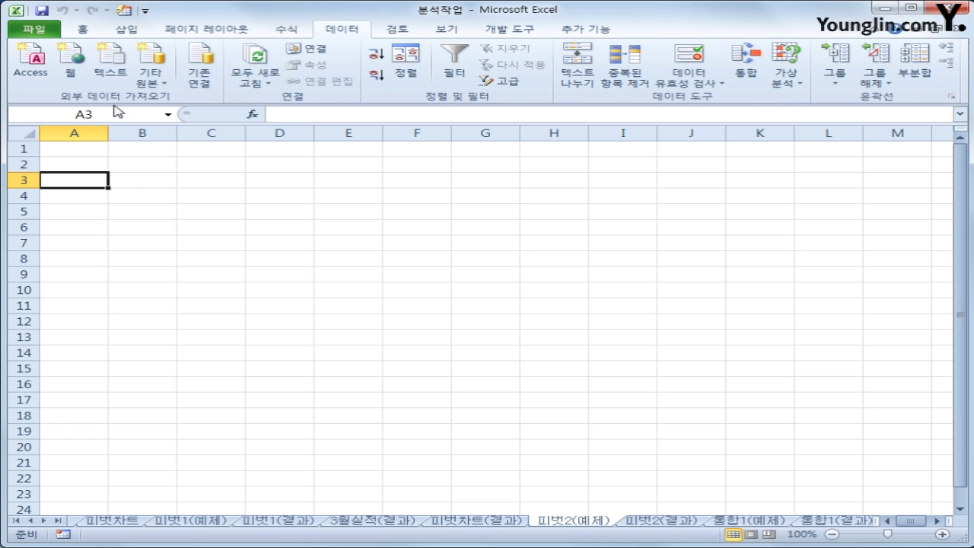
{"action": "left_click", "coordinate": [157, 78]}
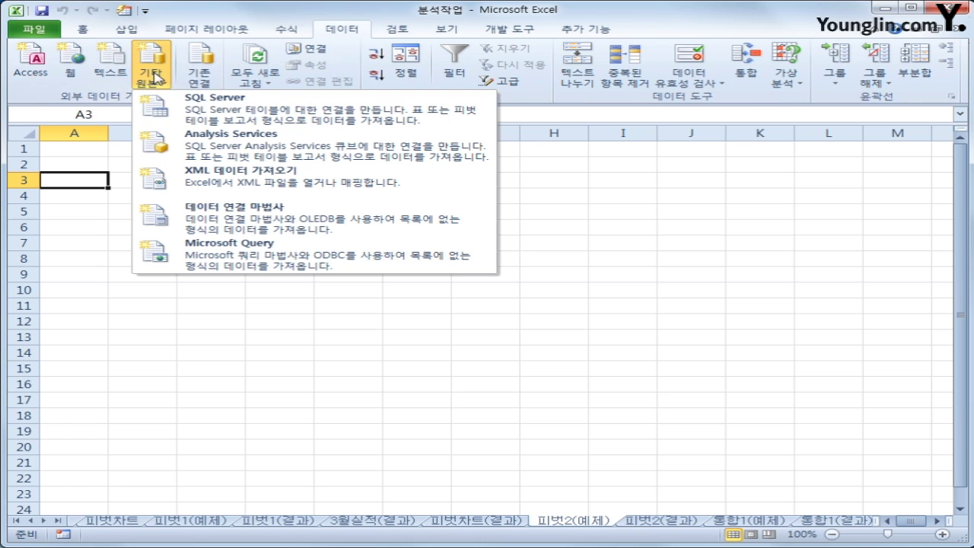
{"action": "left_click", "coordinate": [312, 262]}
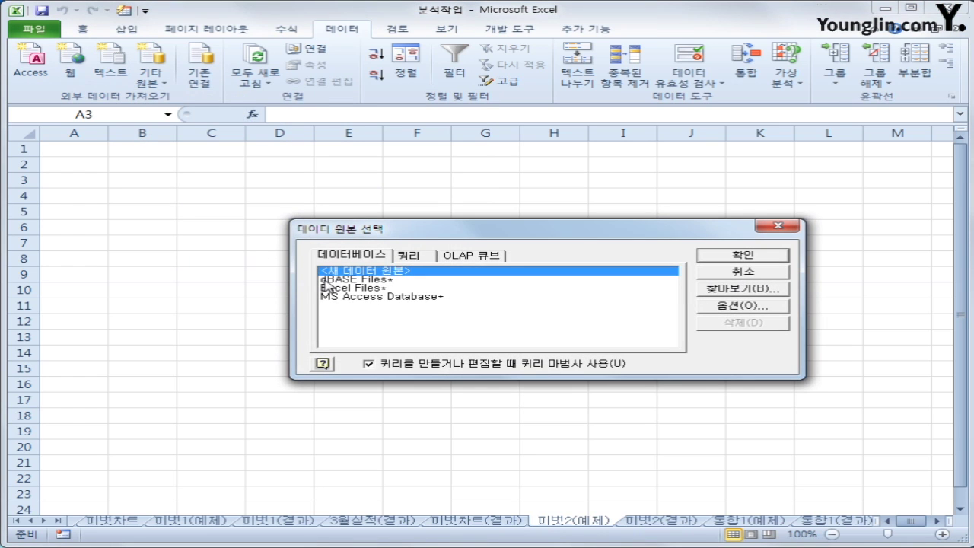
{"action": "left_click", "coordinate": [352, 298]}
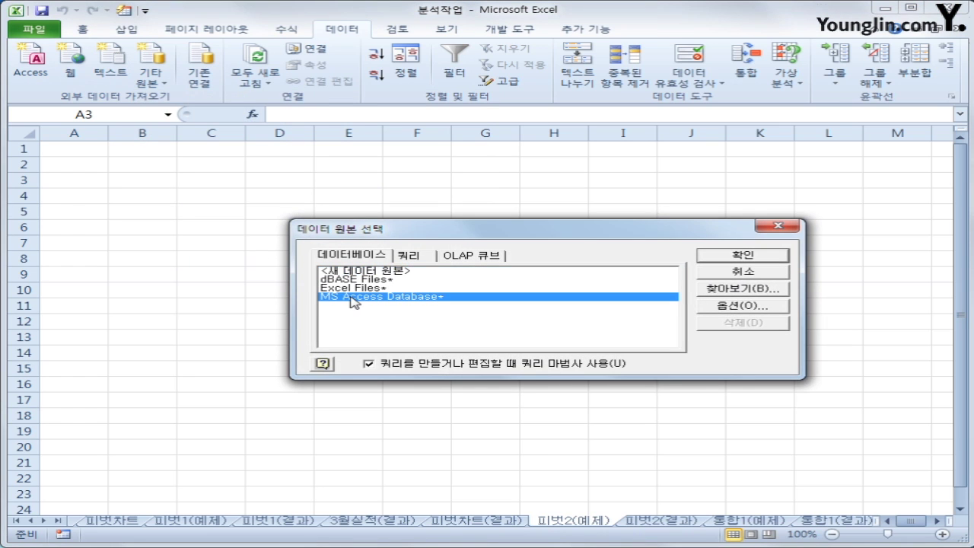
{"action": "left_click", "coordinate": [742, 256]}
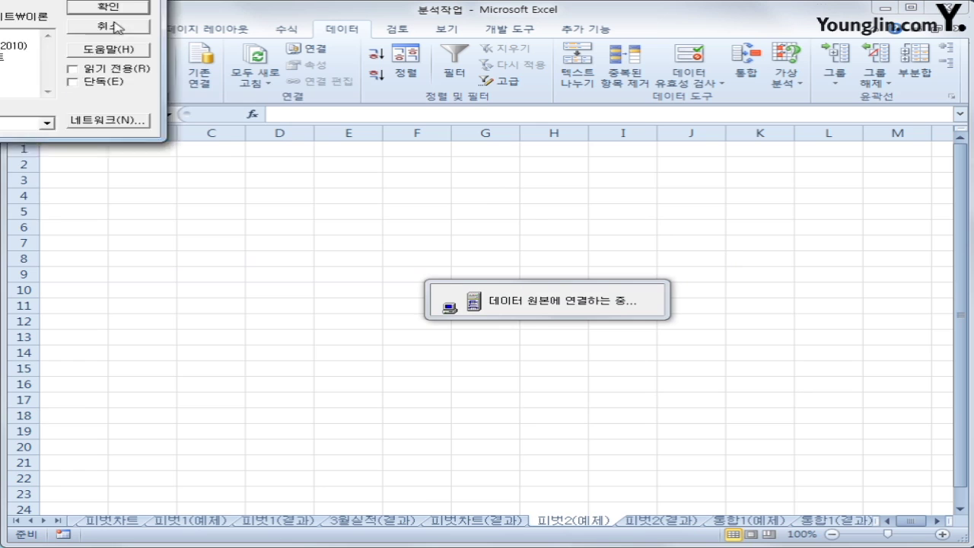
{"action": "left_click", "coordinate": [304, 292]}
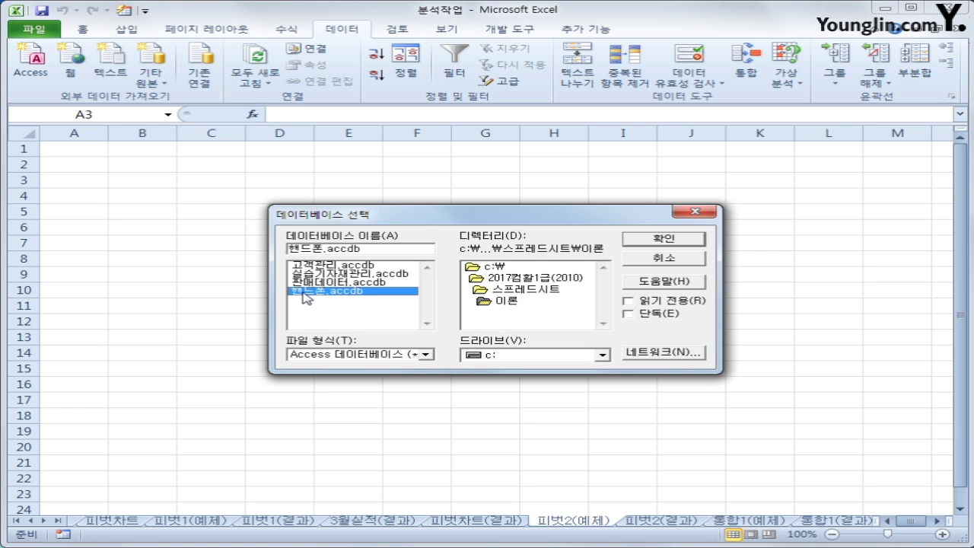
{"action": "left_click", "coordinate": [636, 239]}
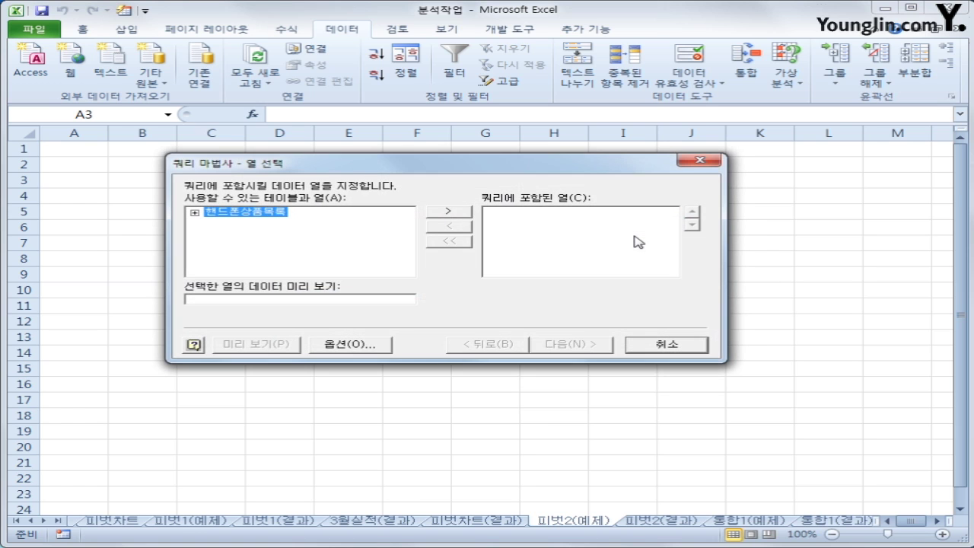
Add the 상품코드, 판매조건, 단말기가격, 기타비용 and 할인율 columns of the 핸드폰상품목록 table to the query
{"action": "double_click", "coordinate": [268, 214]}
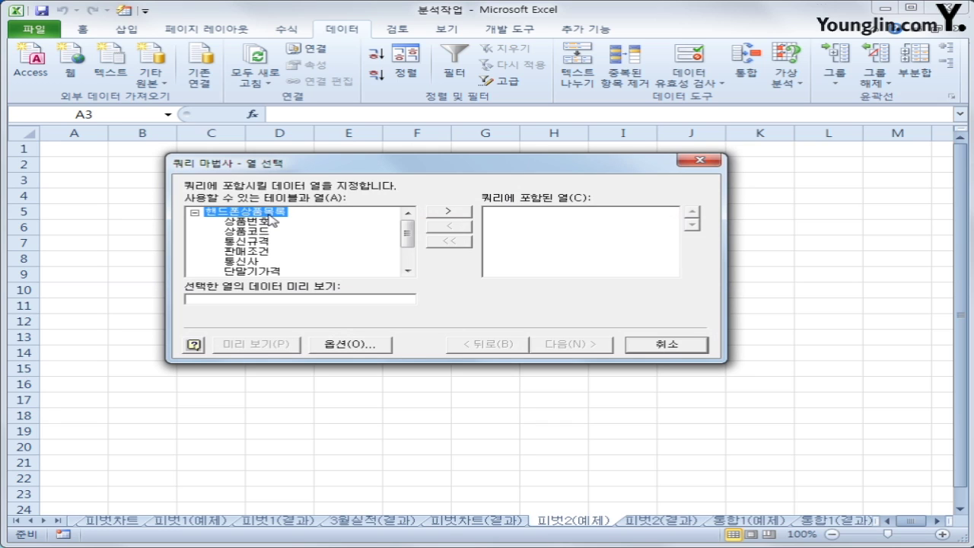
{"action": "double_click", "coordinate": [252, 232]}
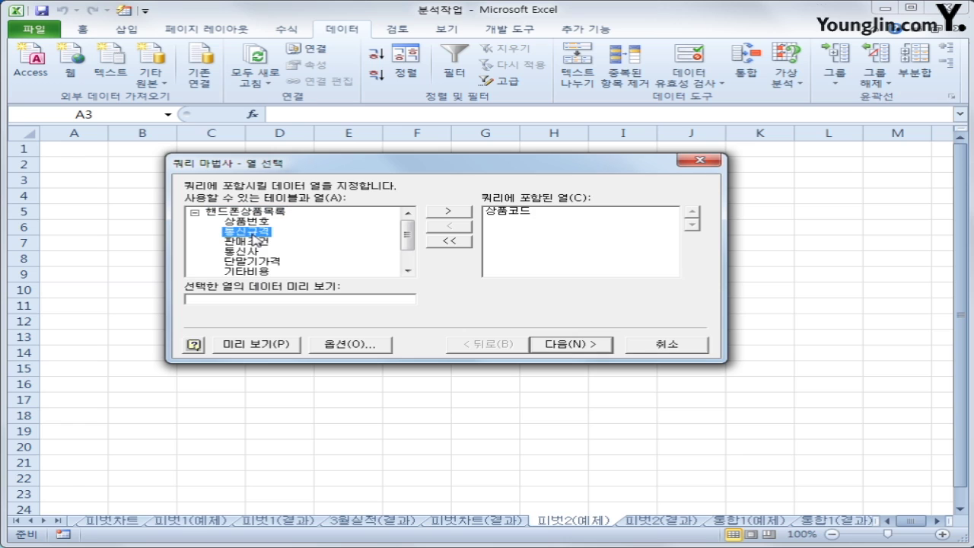
{"action": "double_click", "coordinate": [254, 243]}
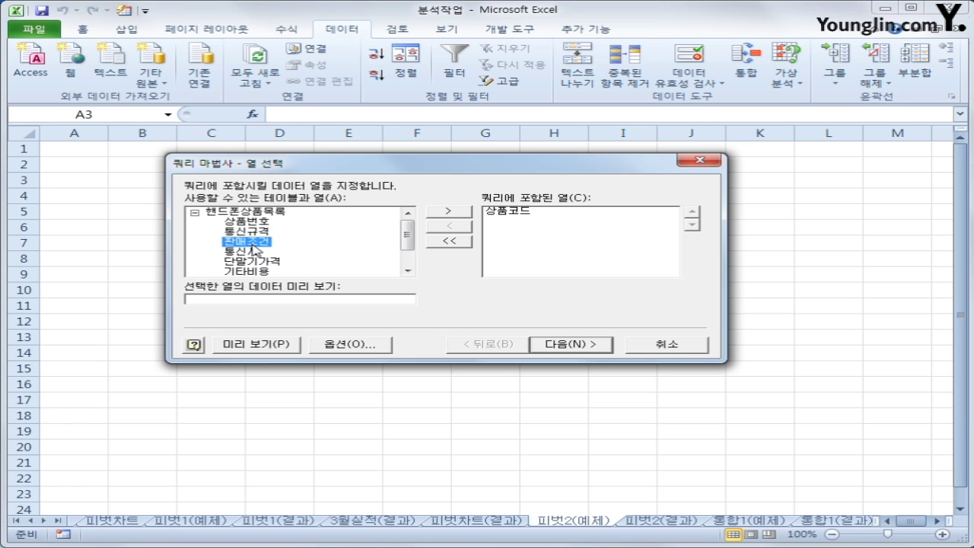
{"action": "double_click", "coordinate": [258, 251]}
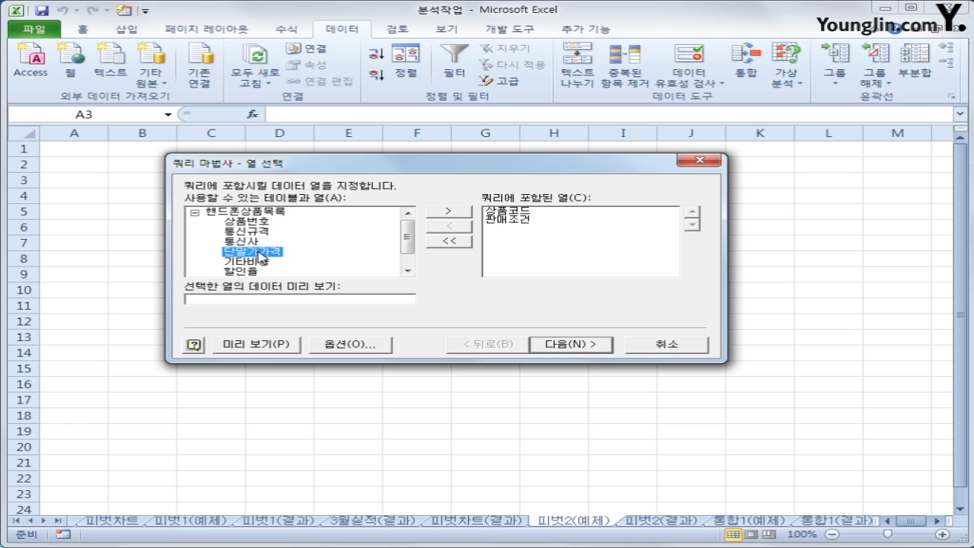
{"action": "double_click", "coordinate": [260, 253]}
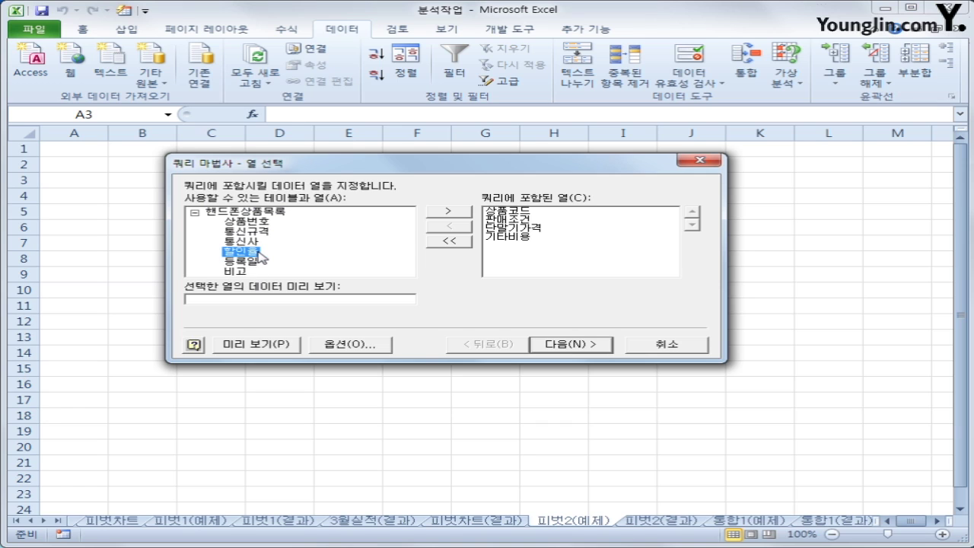
{"action": "double_click", "coordinate": [260, 253]}
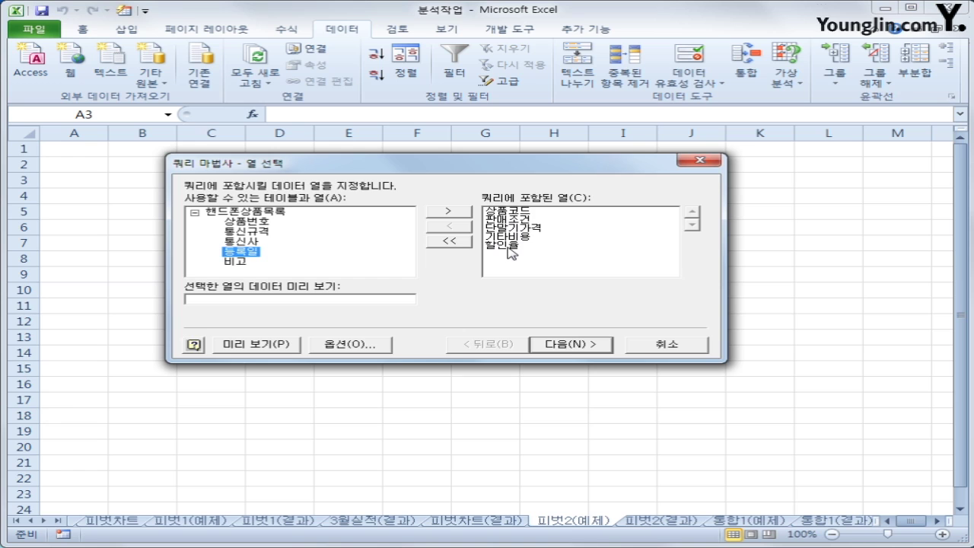
Finish the query without filtering or sorting and return its data to Excel as a PivotTable report at cell A3
{"action": "left_click", "coordinate": [576, 347]}
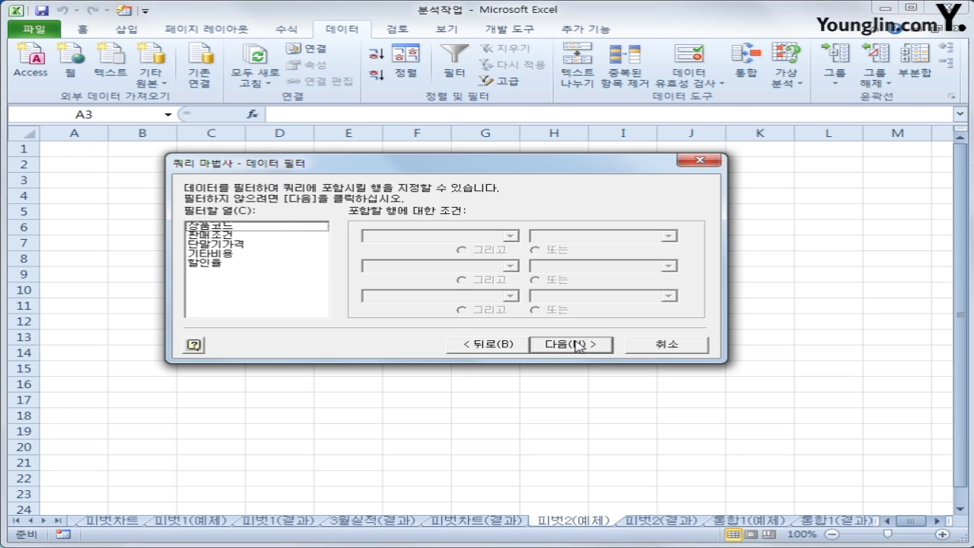
{"action": "left_click", "coordinate": [578, 347]}
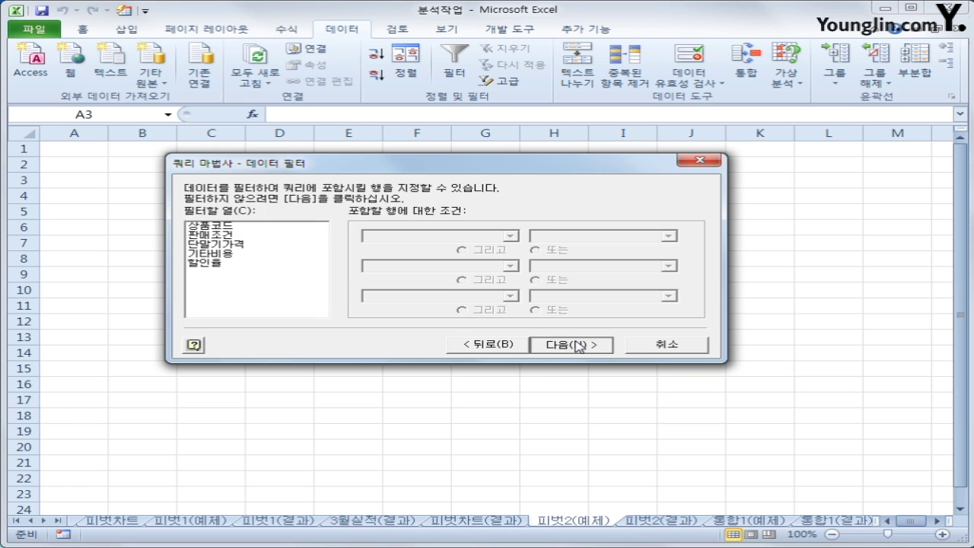
{"action": "left_click", "coordinate": [579, 347]}
{"action": "left_click", "coordinate": [576, 342]}
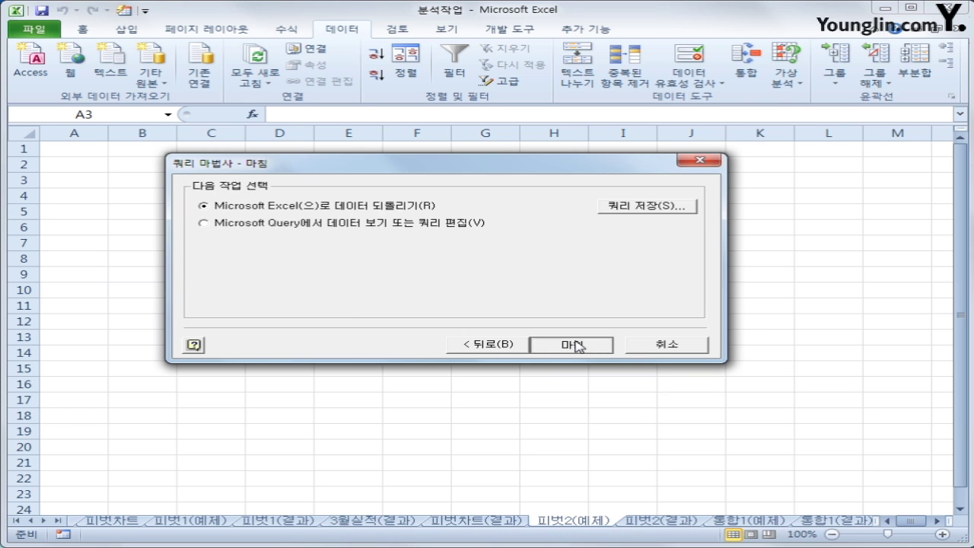
{"action": "left_click", "coordinate": [570, 169]}
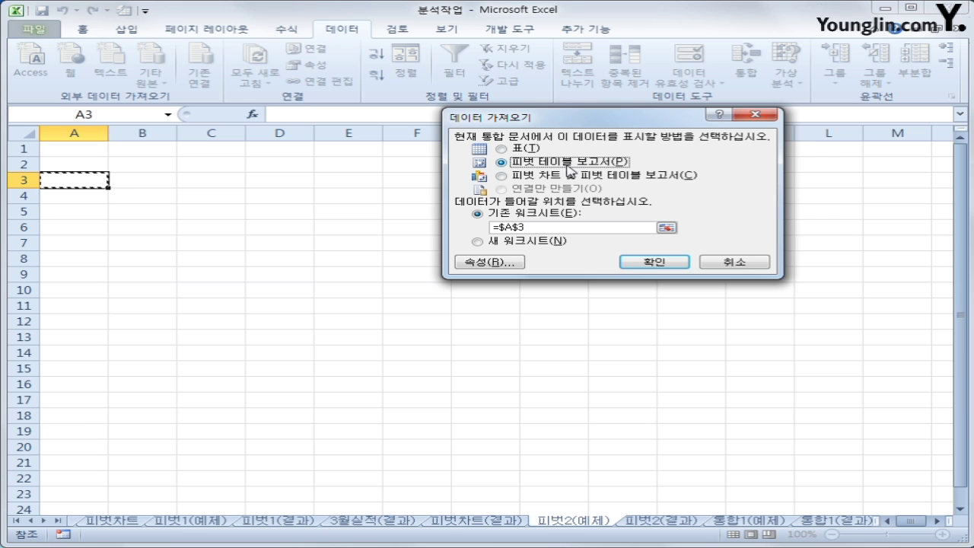
{"action": "left_click", "coordinate": [653, 262]}
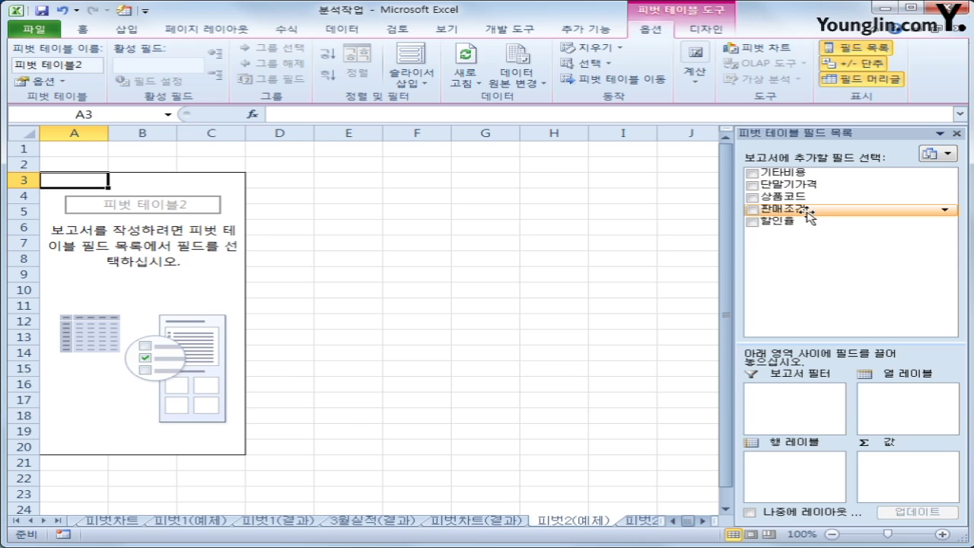
Lay out the pivot table with 판매조건 and Σ 값 as rows, 상품코드 as columns, and 단말기가격, 기타비용 and 할인율 as values
{"action": "left_click_drag", "start_coordinate": [808, 217], "coordinate": [808, 477]}
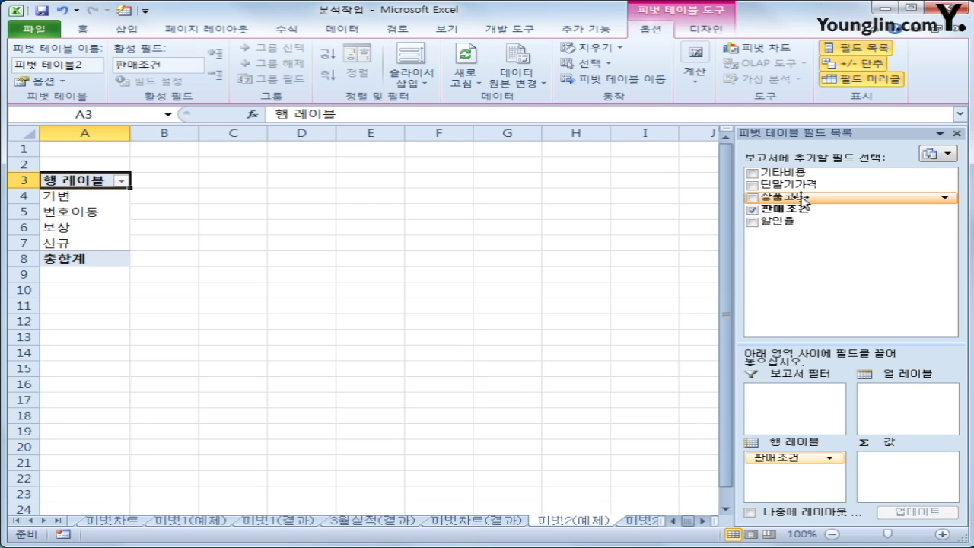
{"action": "left_click_drag", "start_coordinate": [803, 200], "coordinate": [898, 409]}
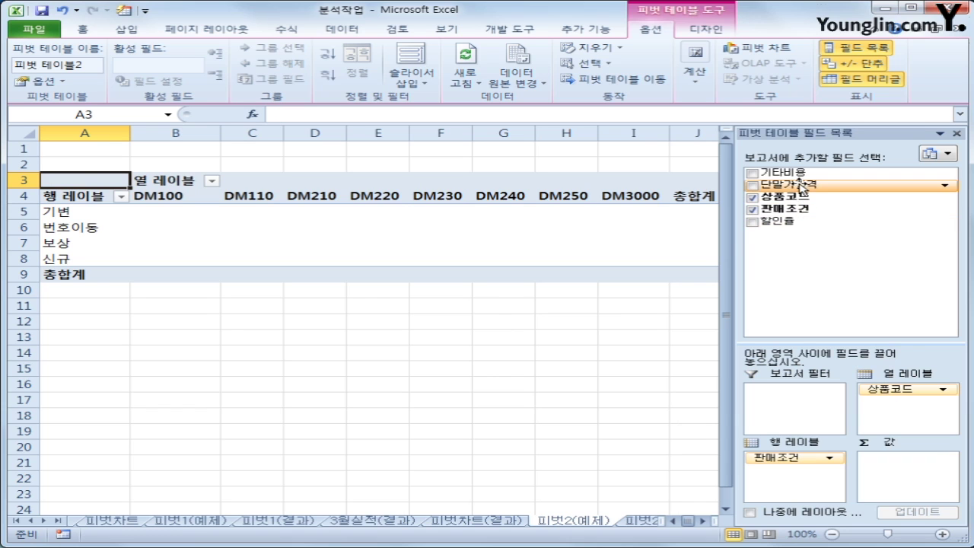
{"action": "left_click_drag", "start_coordinate": [791, 184], "coordinate": [906, 473]}
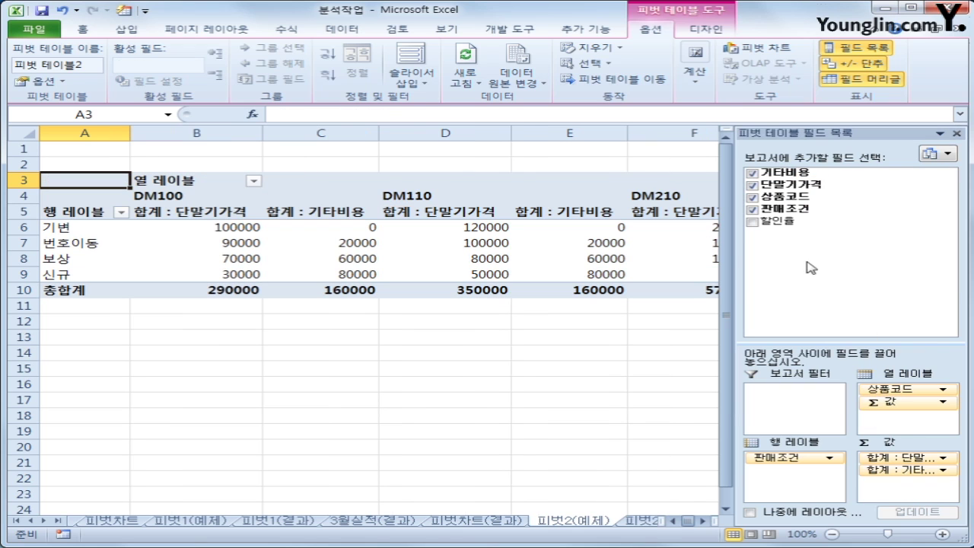
{"action": "left_click_drag", "start_coordinate": [765, 223], "coordinate": [900, 490]}
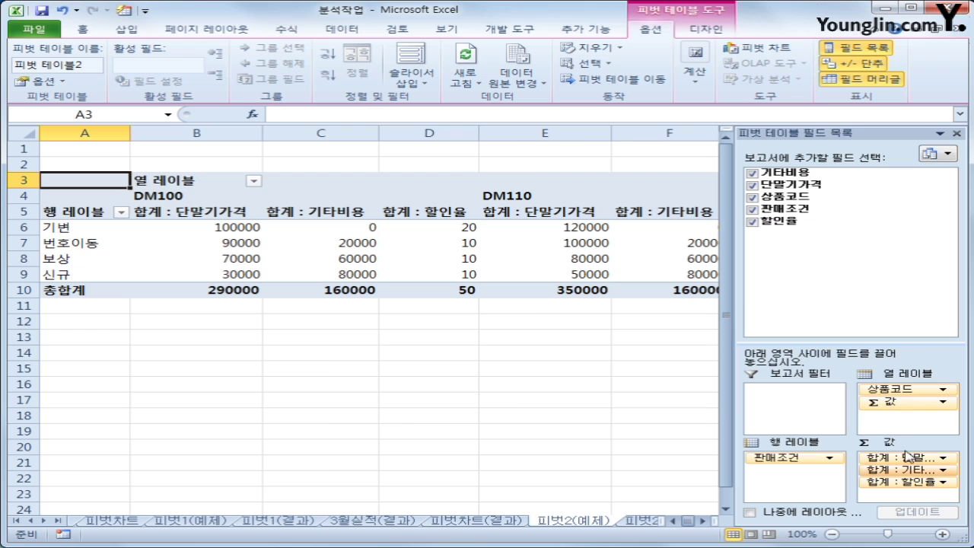
{"action": "left_click_drag", "start_coordinate": [900, 403], "coordinate": [816, 478]}
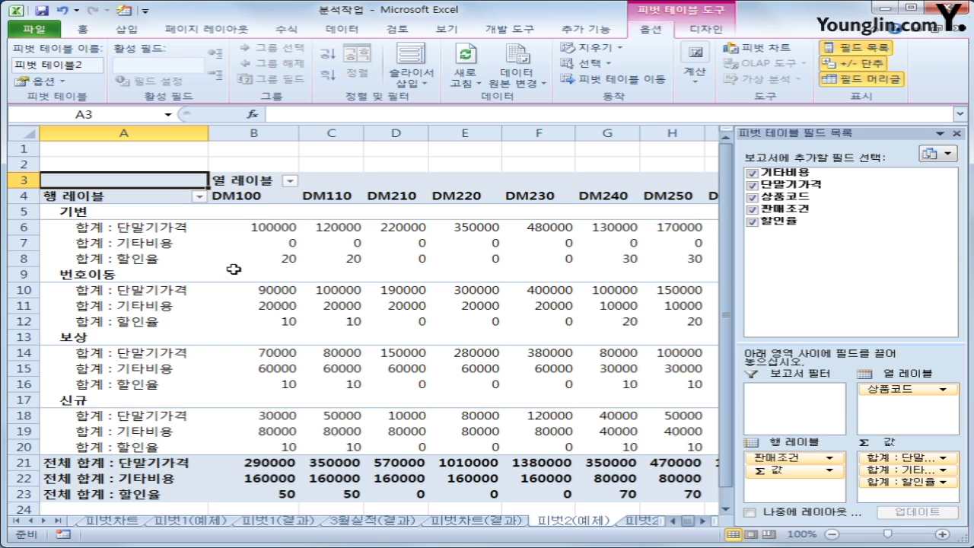
Set the pivot table's report layout to tabular form
{"action": "left_click", "coordinate": [239, 180]}
{"action": "left_click", "coordinate": [119, 195]}
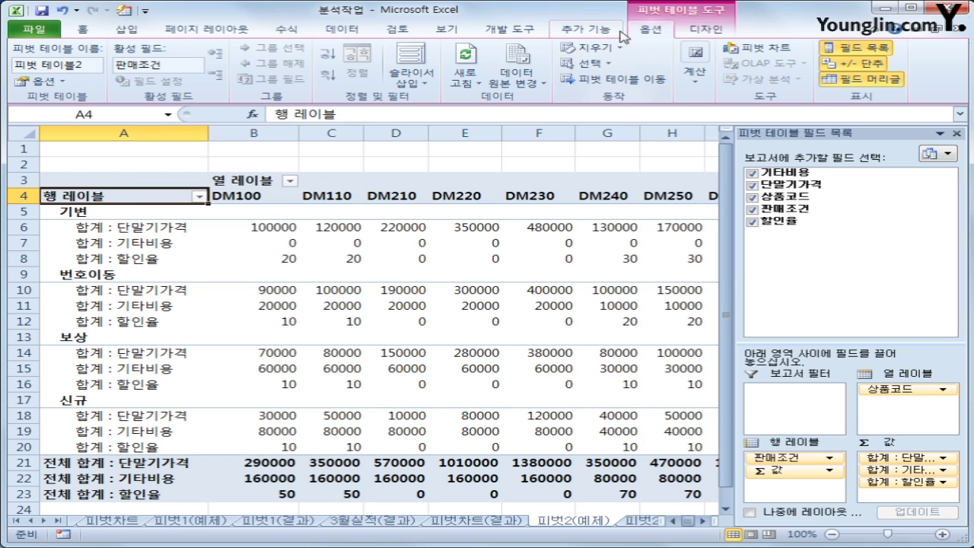
{"action": "left_click", "coordinate": [694, 29]}
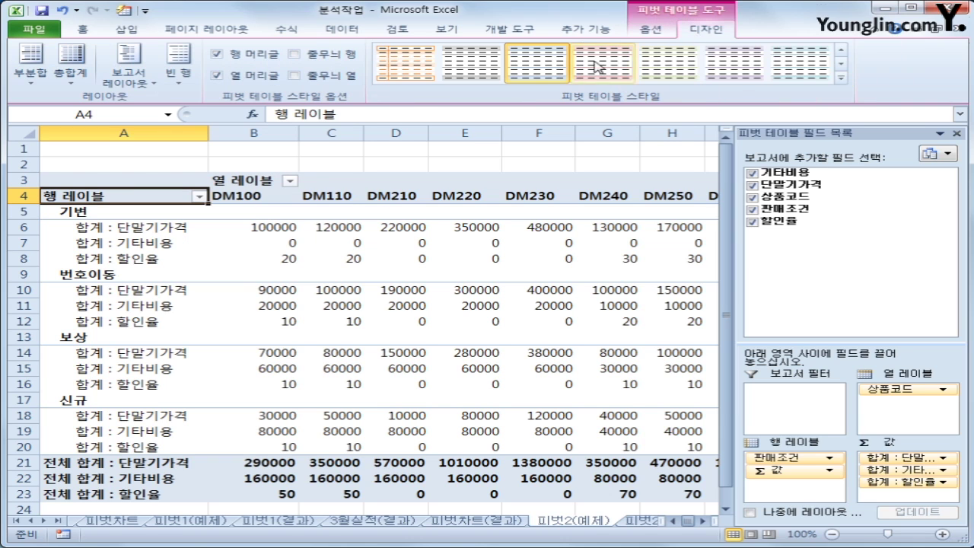
{"action": "left_click", "coordinate": [145, 81]}
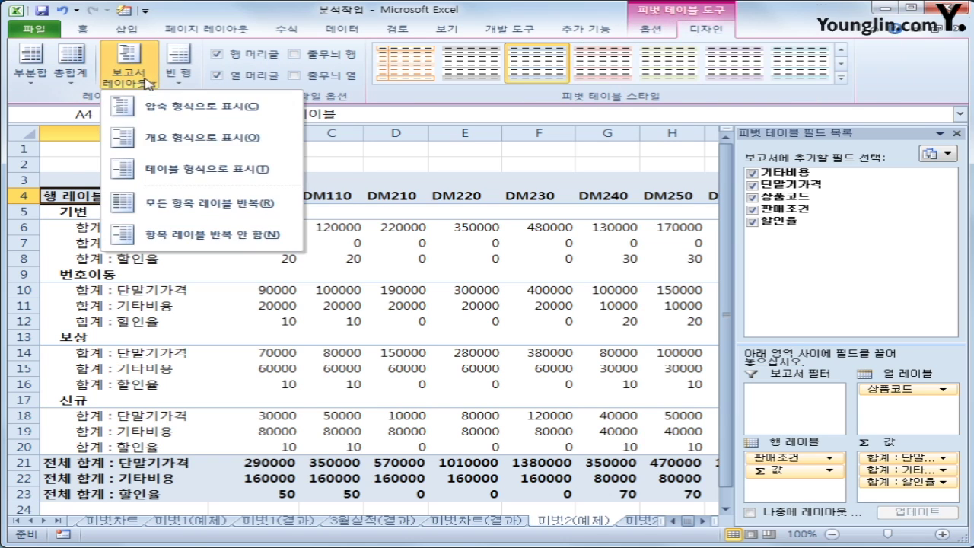
{"action": "left_click", "coordinate": [211, 169]}
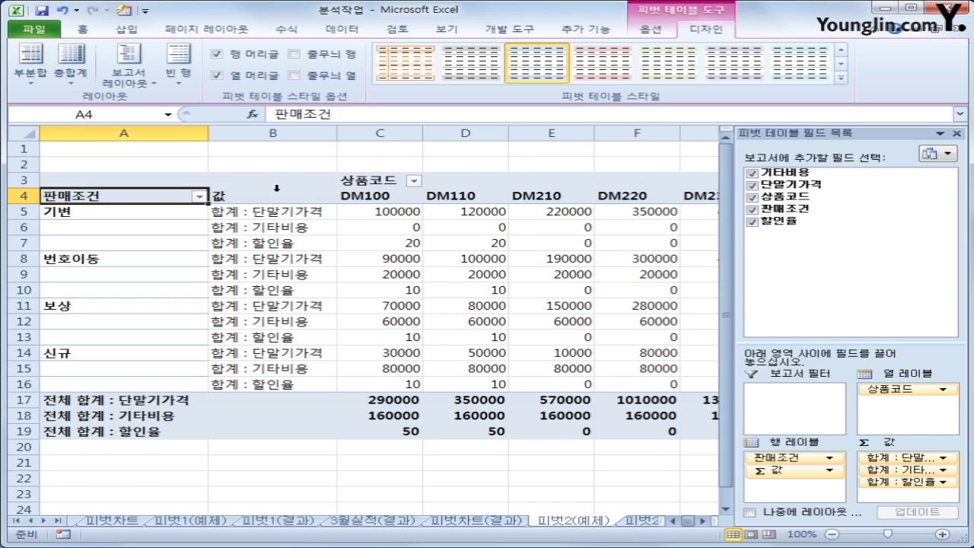
Turn off both row and column grand totals in the PivotTable options
{"action": "right_click", "coordinate": [277, 191]}
{"action": "left_click", "coordinate": [327, 328]}
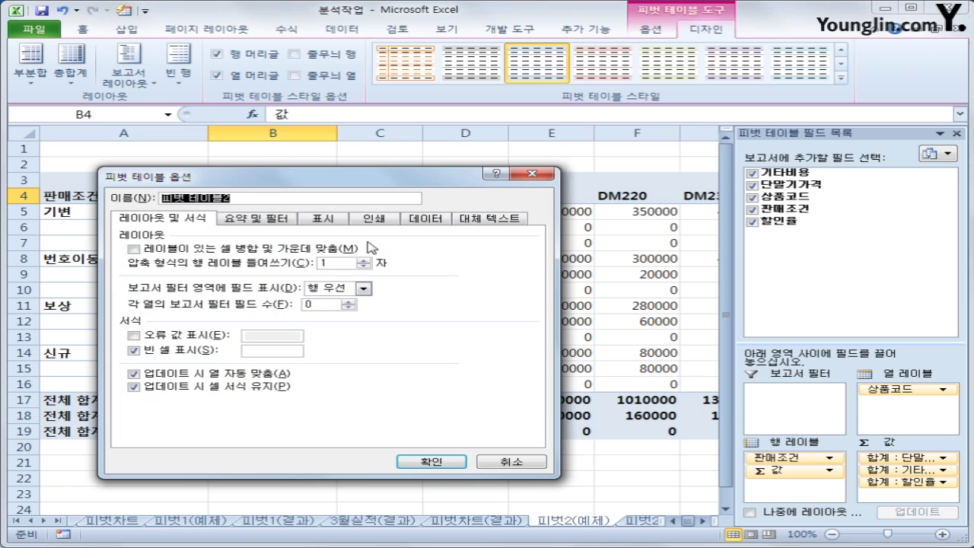
{"action": "left_click", "coordinate": [254, 218]}
{"action": "left_click", "coordinate": [204, 256]}
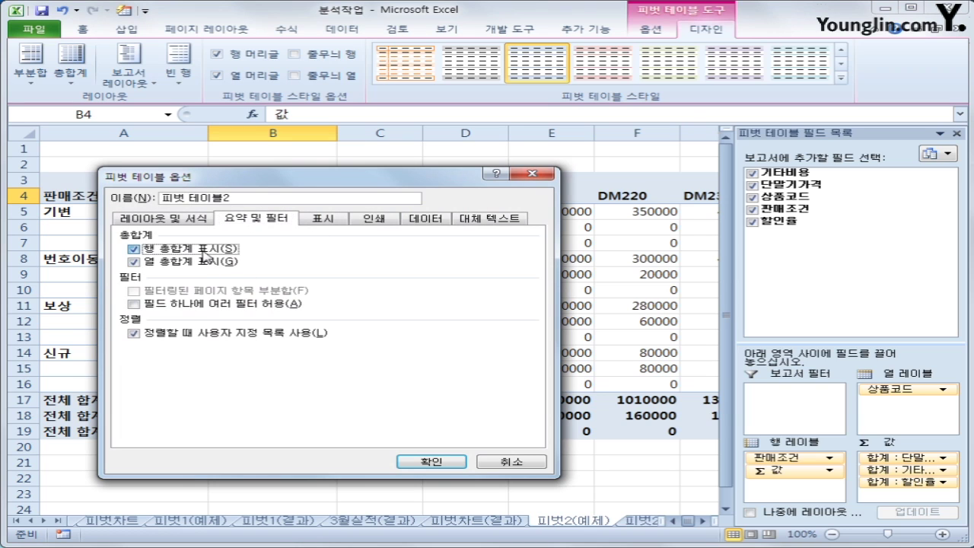
{"action": "left_click", "coordinate": [204, 253]}
{"action": "left_click", "coordinate": [205, 260]}
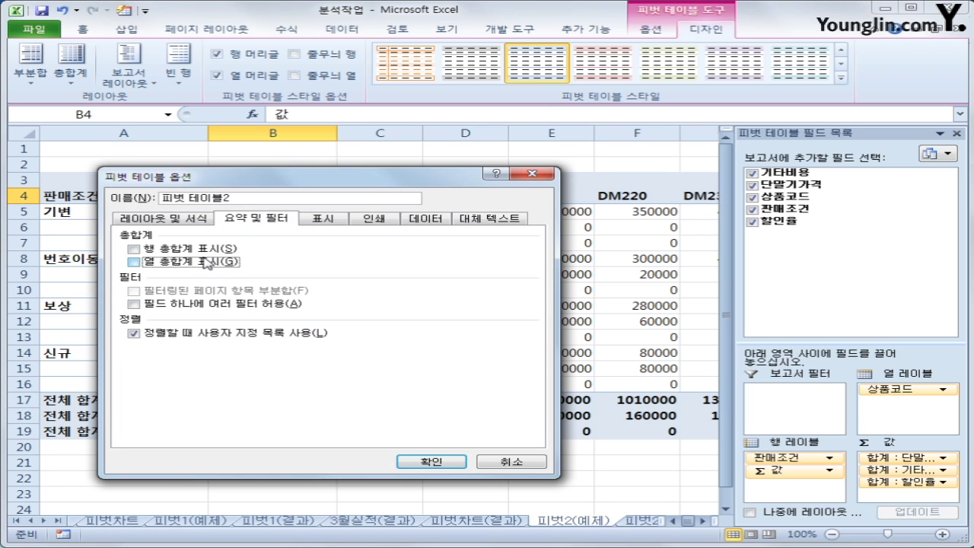
{"action": "left_click", "coordinate": [450, 462]}
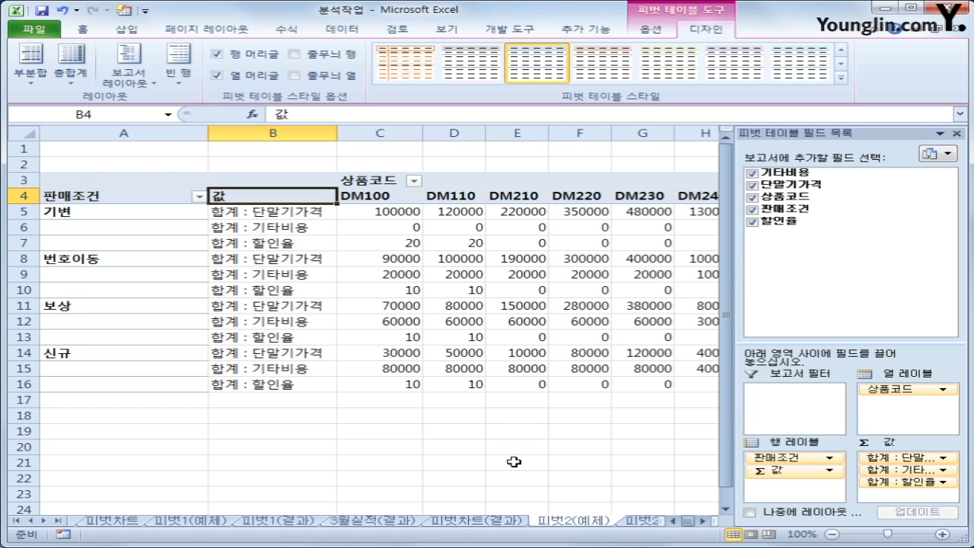
Start a new calculated field for the pivot table and name it 총금액
{"action": "left_click", "coordinate": [459, 275]}
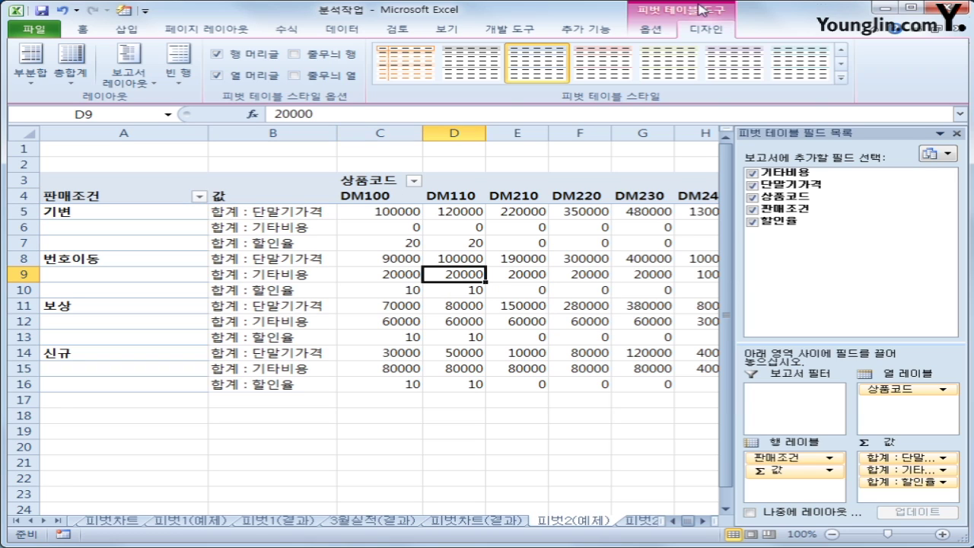
{"action": "left_click", "coordinate": [659, 32]}
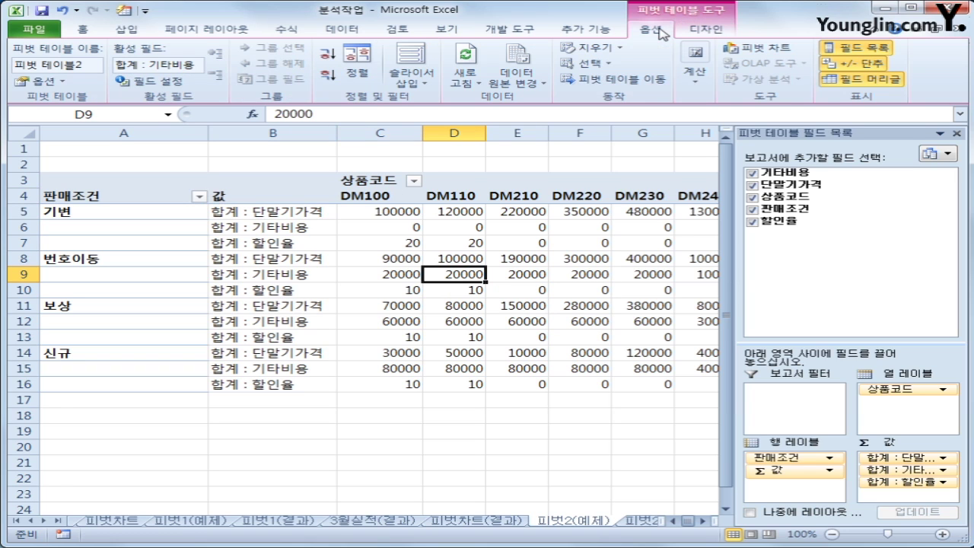
{"action": "left_click", "coordinate": [694, 90]}
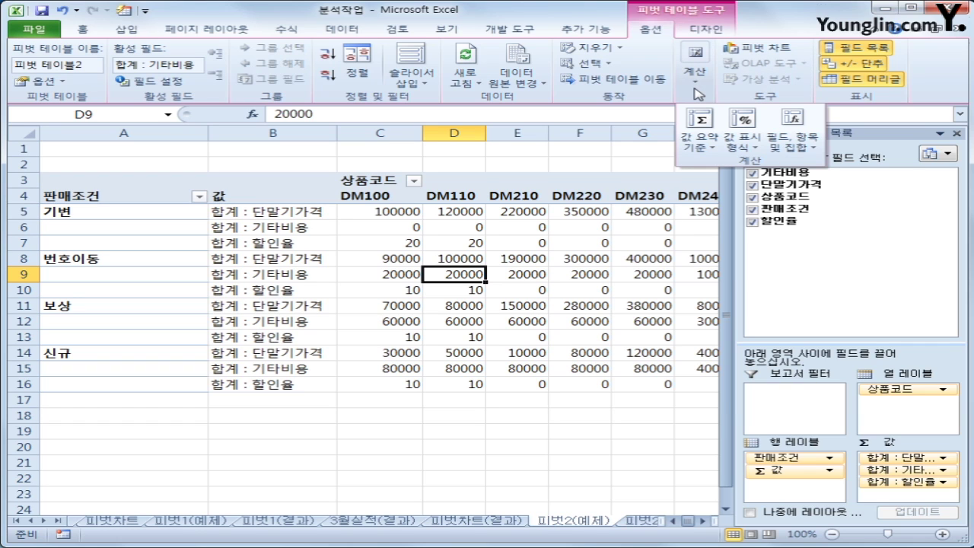
{"action": "left_click", "coordinate": [808, 133]}
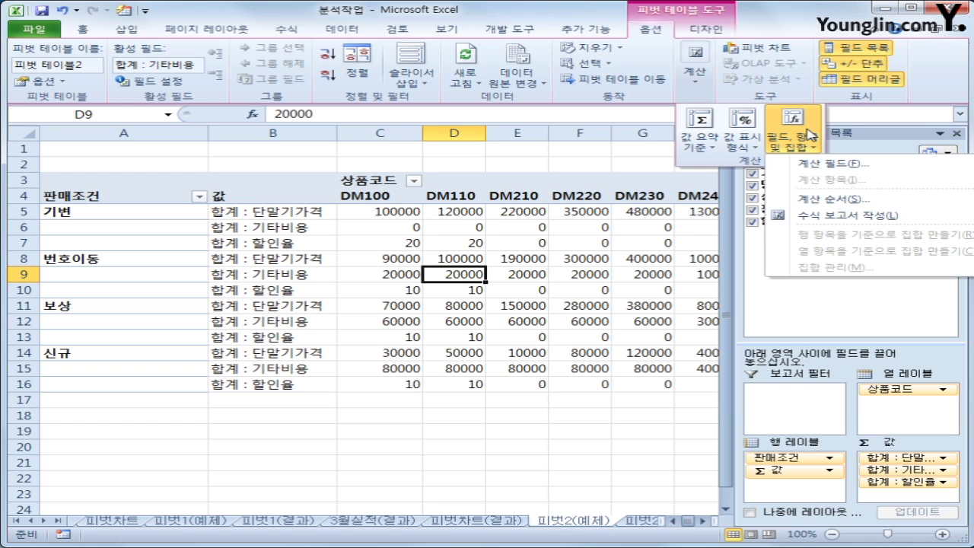
{"action": "left_click", "coordinate": [816, 163]}
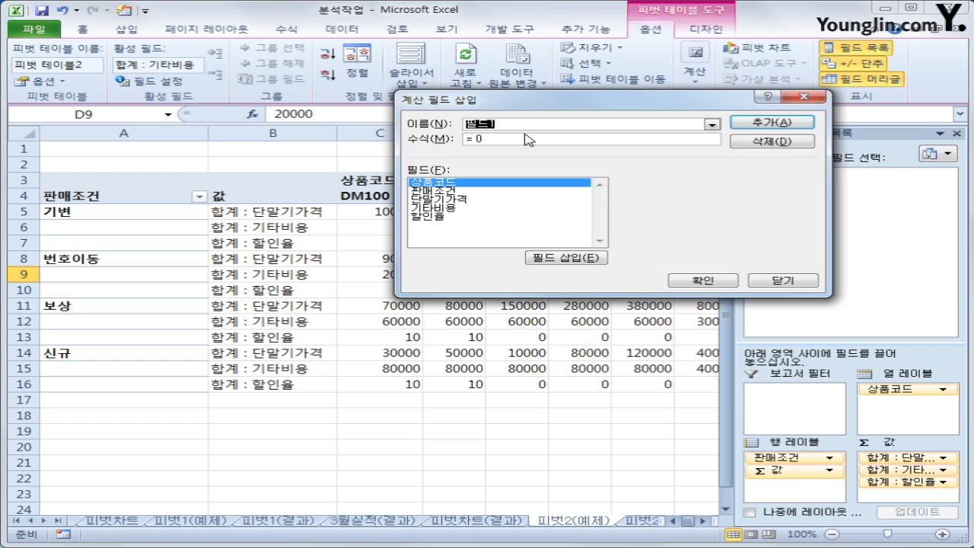
{"action": "type", "text": "총금액"}
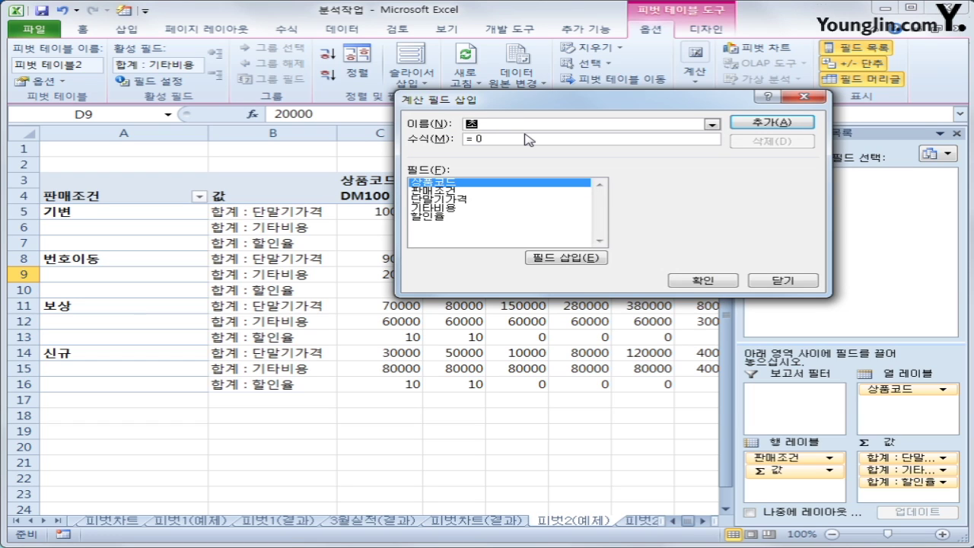
Define the 총금액 calculated field as =(단말기가격+기타비용)*(1-할인율%) and add it to the pivot table
{"action": "key", "text": "Tab"}
{"action": "type", "text": "=("}
{"action": "double_click", "coordinate": [471, 201]}
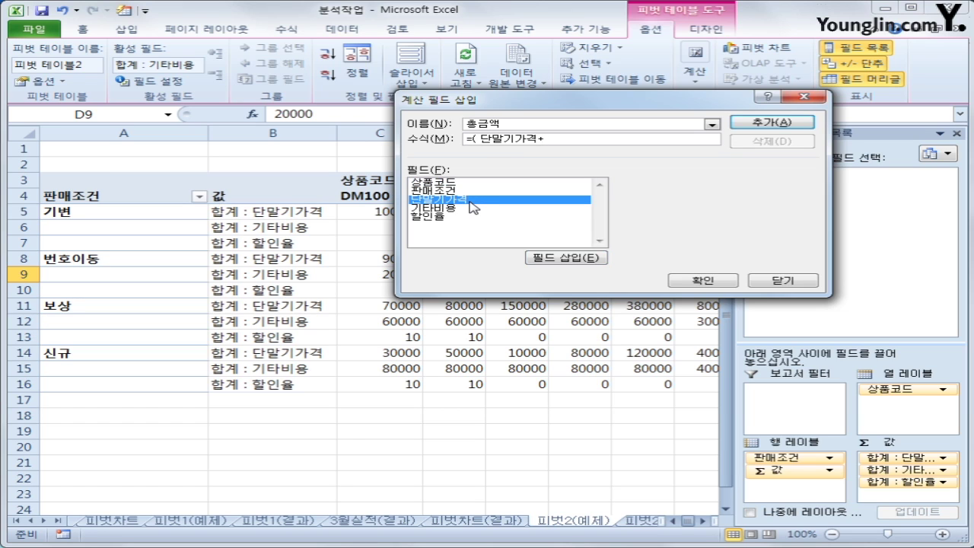
{"action": "type", "text": "+"}
{"action": "left_click", "coordinate": [462, 209]}
{"action": "double_click", "coordinate": [463, 209]}
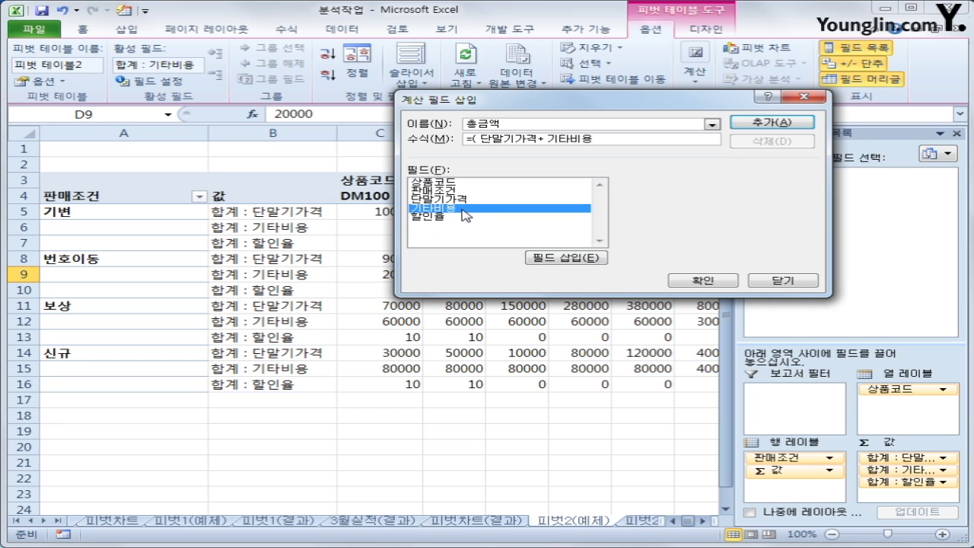
{"action": "type", "text": ")*(1-"}
{"action": "double_click", "coordinate": [463, 217]}
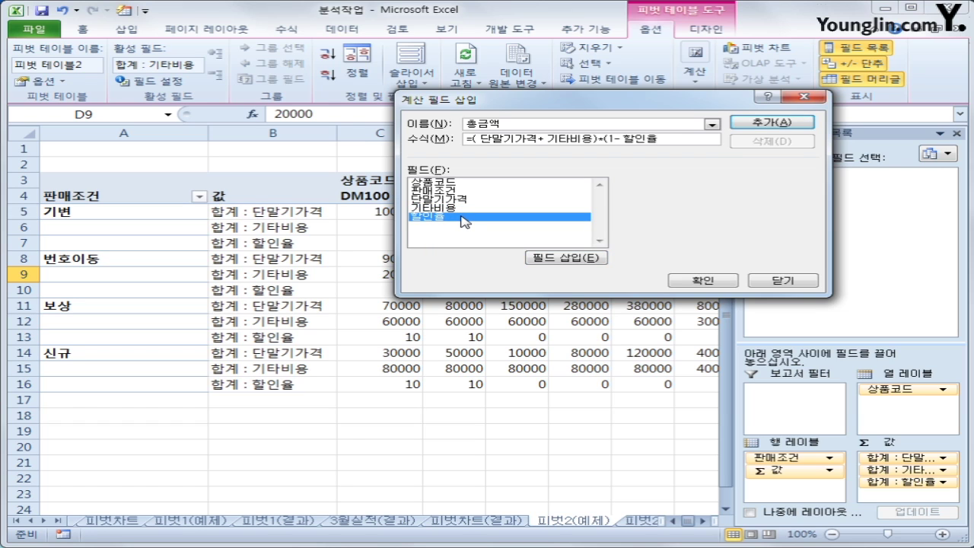
{"action": "type", "text": "%)"}
{"action": "left_click", "coordinate": [794, 122]}
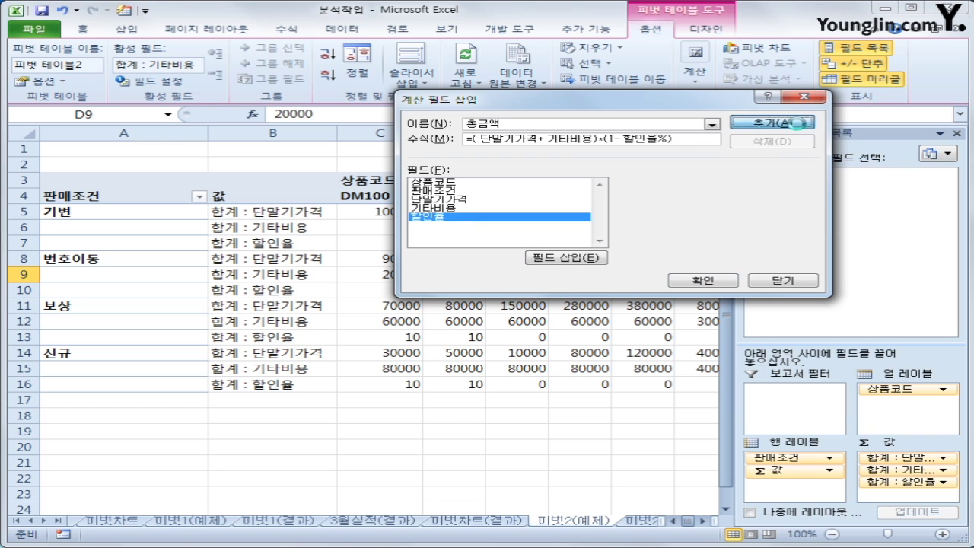
{"action": "left_click", "coordinate": [733, 283]}
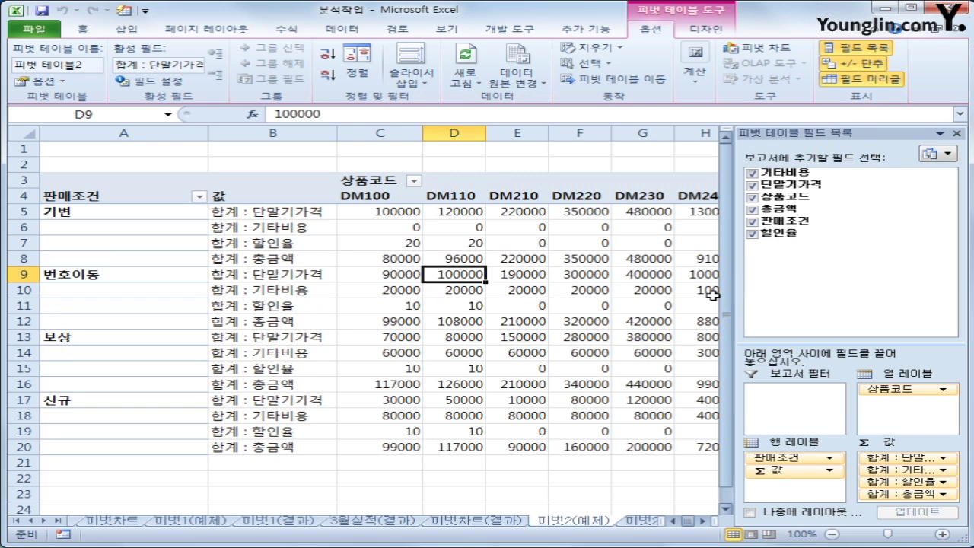
Apply the custom number format G/표준% to the 합계 : 할인율 value field
{"action": "left_click", "coordinate": [299, 260]}
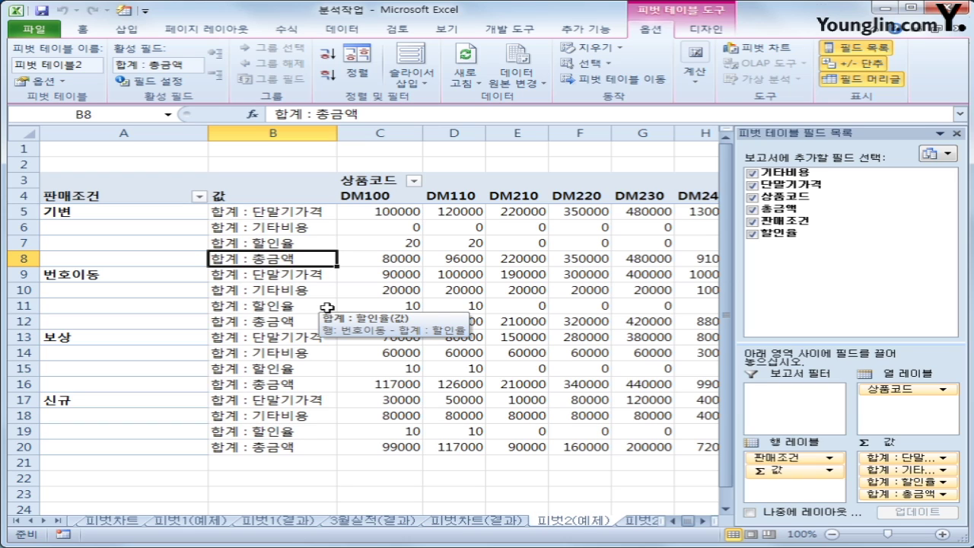
{"action": "left_click", "coordinate": [315, 244]}
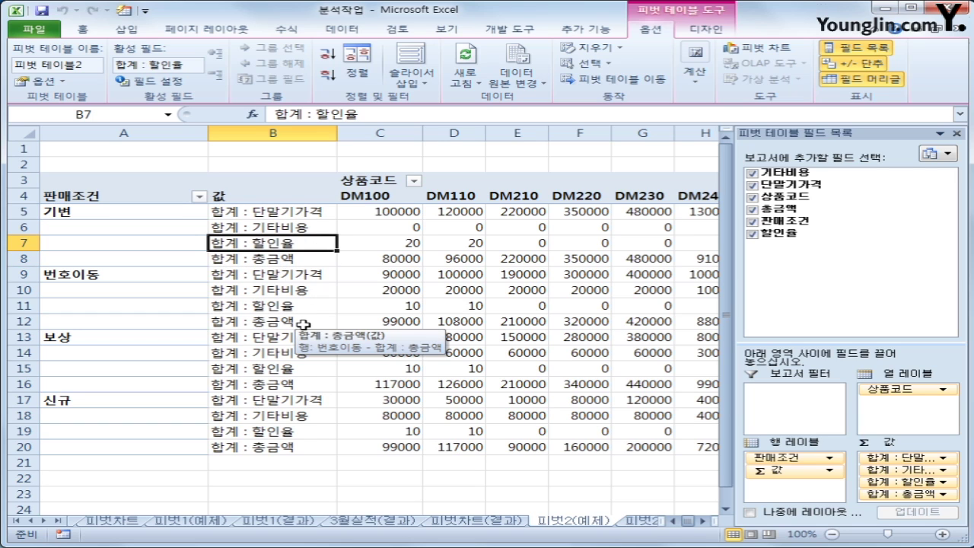
{"action": "right_click", "coordinate": [327, 248]}
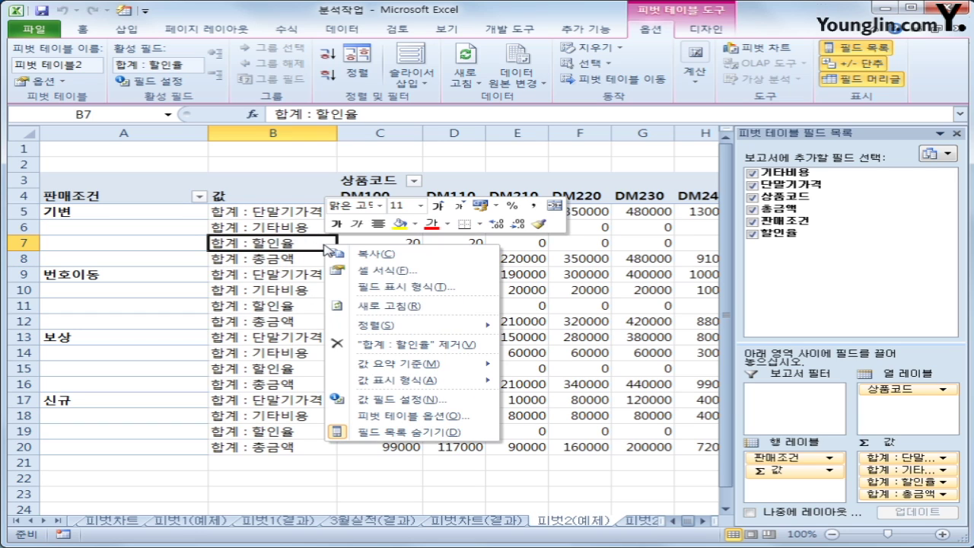
{"action": "left_click", "coordinate": [403, 286]}
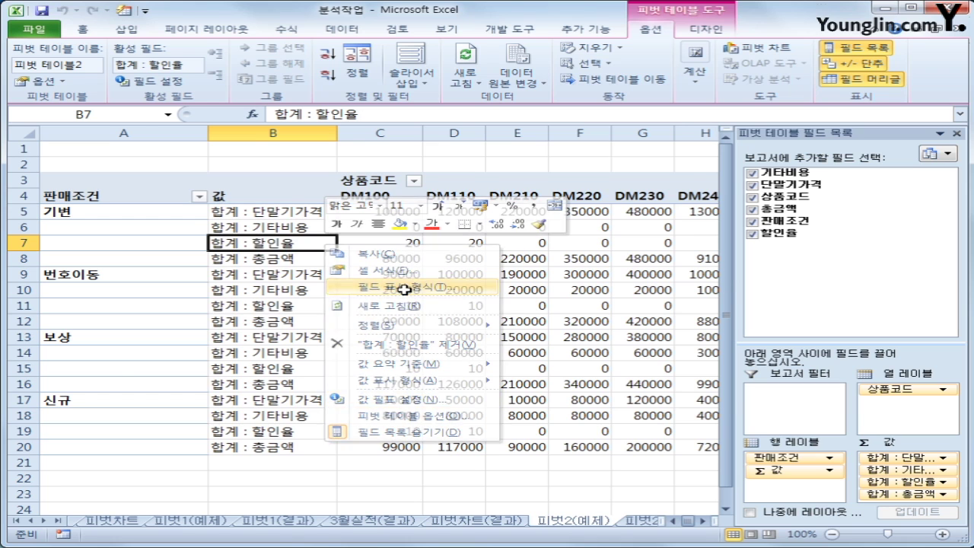
{"action": "left_click", "coordinate": [216, 281]}
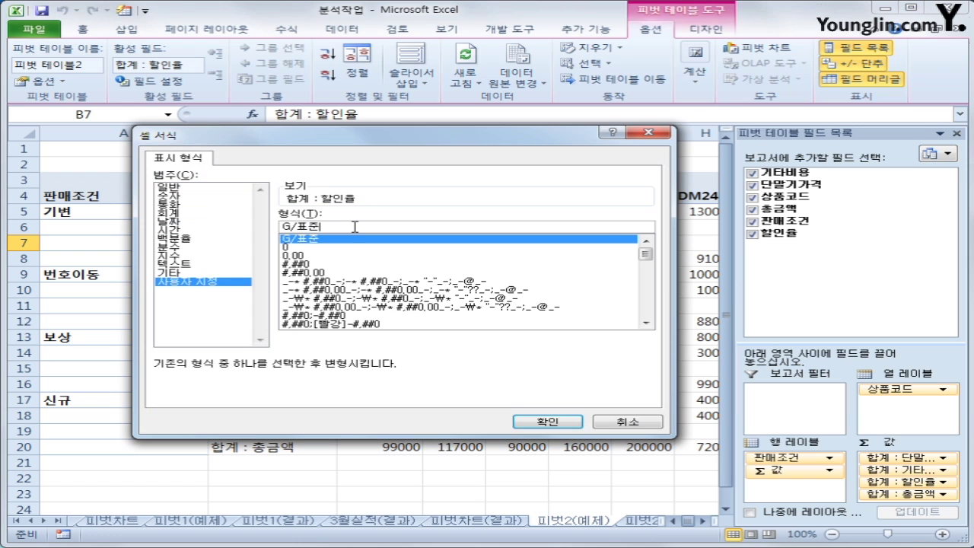
{"action": "type", "text": "%"}
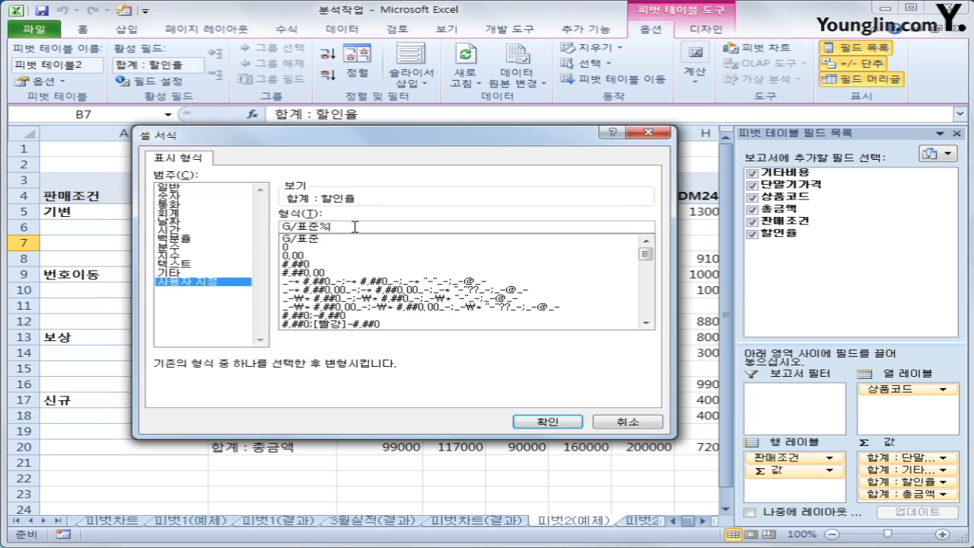
{"action": "left_click", "coordinate": [529, 420]}
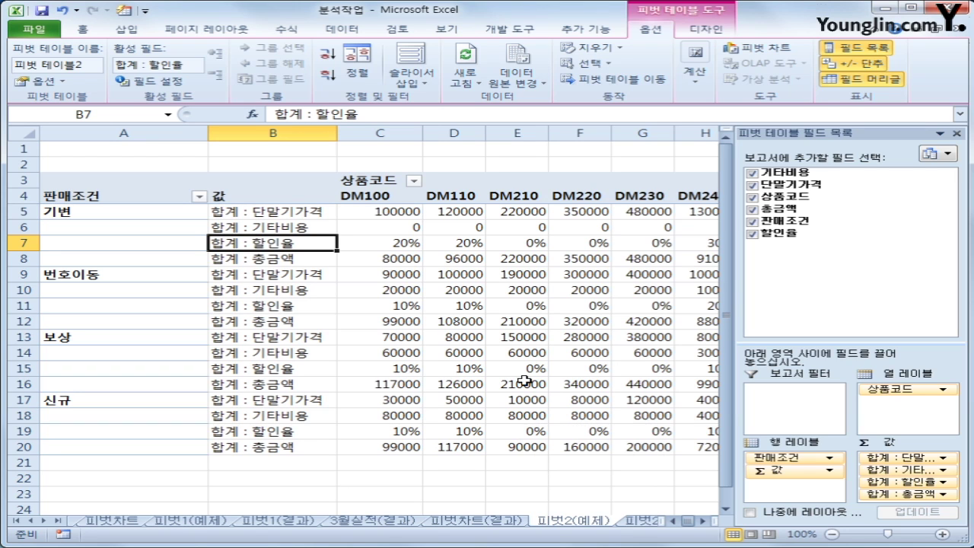
Compare the finished pivot table on 피벗2(예제) with the one on the 피벗2(결과) sheet
{"action": "left_click", "coordinate": [638, 493]}
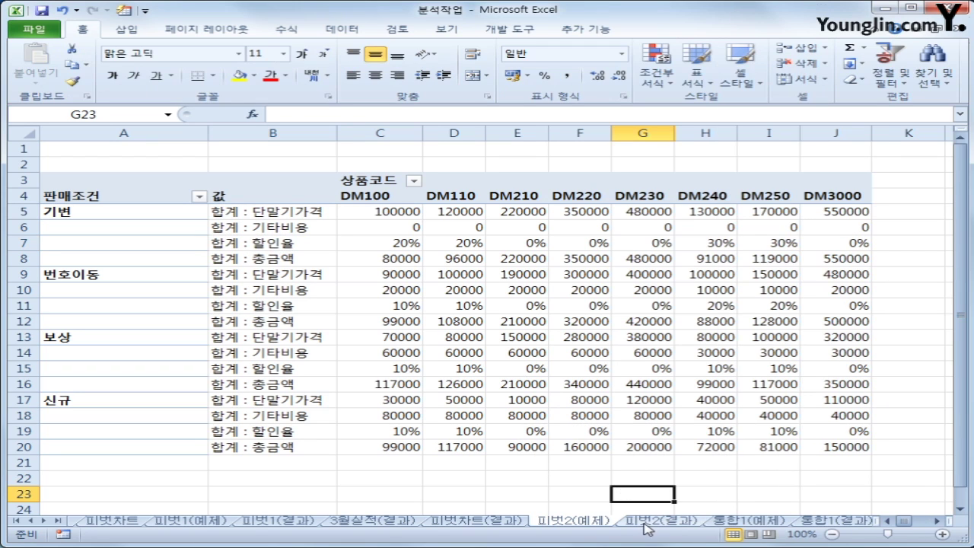
{"action": "left_click", "coordinate": [644, 525]}
{"action": "left_click", "coordinate": [610, 526]}
{"action": "left_click", "coordinate": [654, 525]}
{"action": "left_click", "coordinate": [615, 525]}
{"action": "left_click", "coordinate": [639, 525]}
{"action": "left_click", "coordinate": [592, 525]}
{"action": "left_click", "coordinate": [662, 524]}
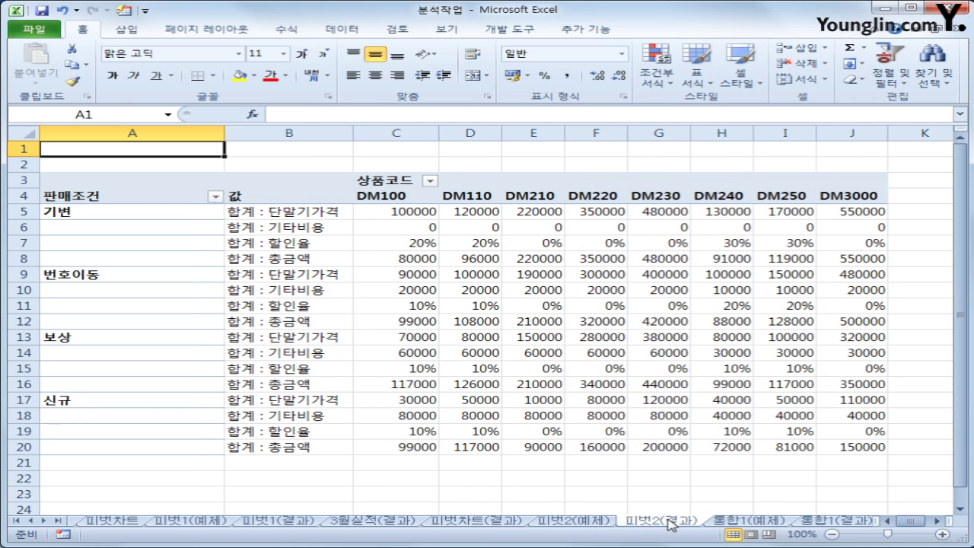